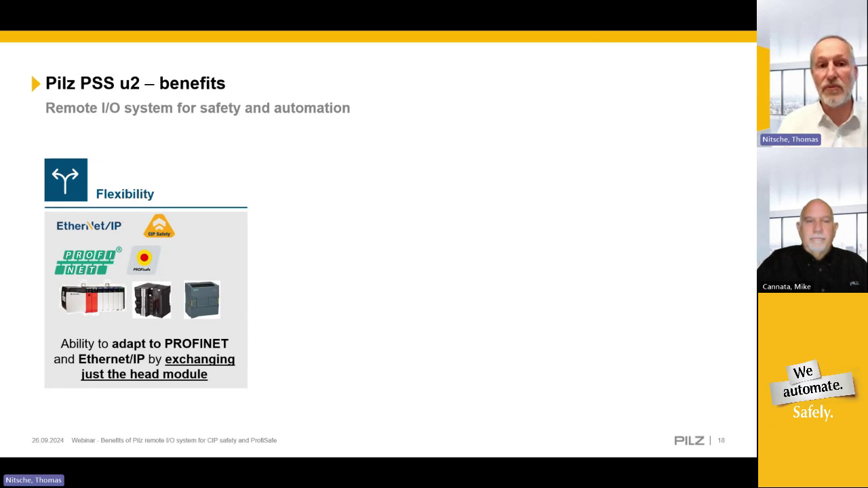
{"action": "key", "text": "Right"}
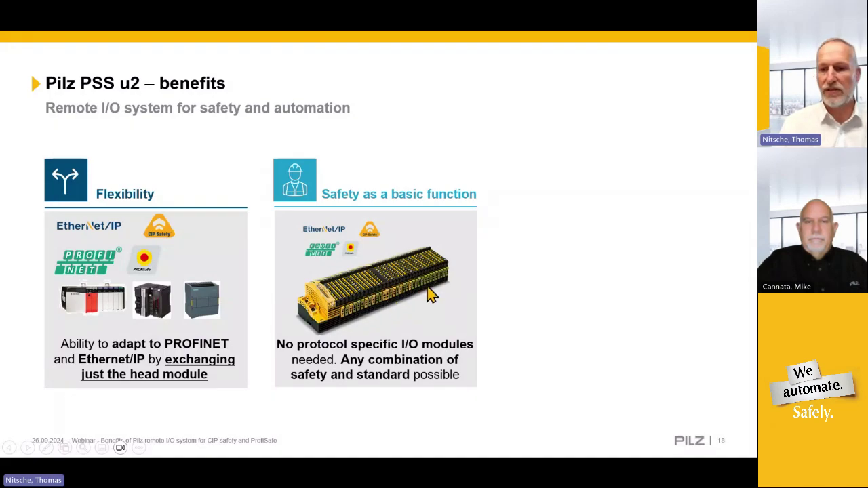
{"action": "key", "text": "Right"}
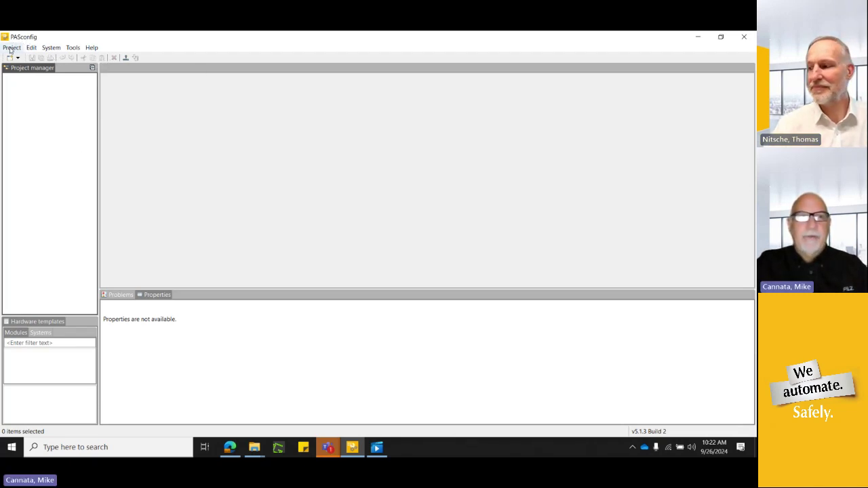
Create a new project named Example12 in the default location and continue to the device selection
{"action": "left_click", "coordinate": [11, 48]}
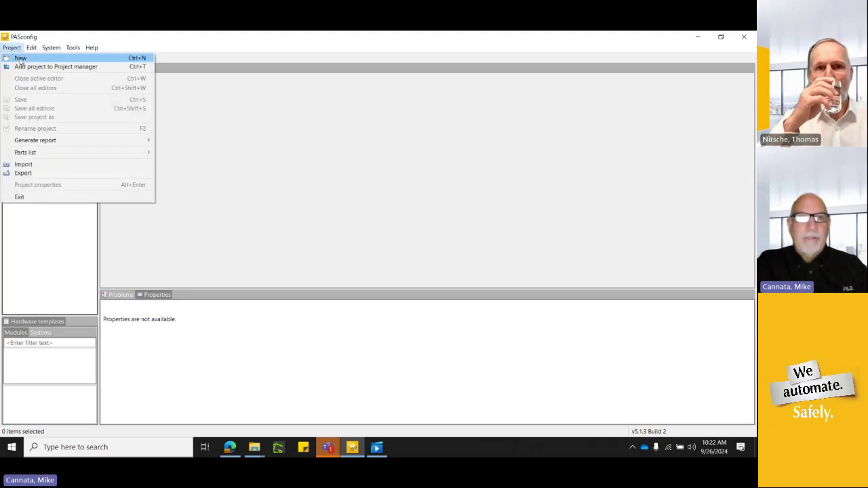
{"action": "left_click", "coordinate": [20, 59]}
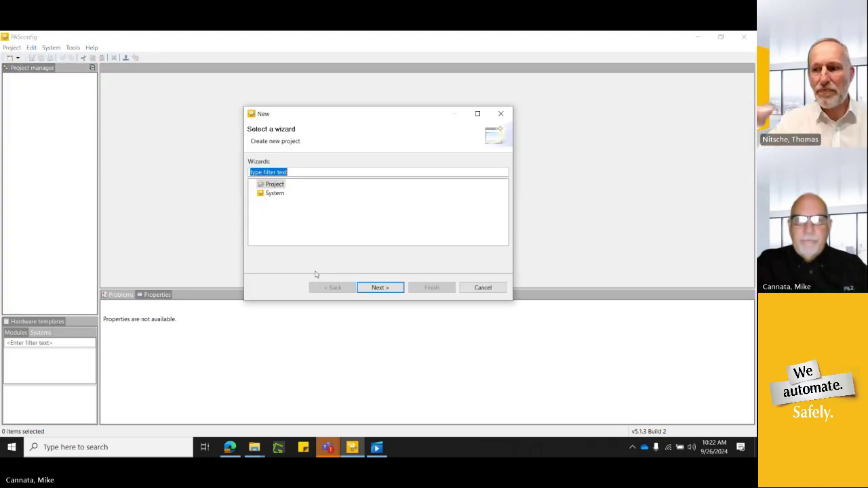
{"action": "left_click", "coordinate": [381, 287]}
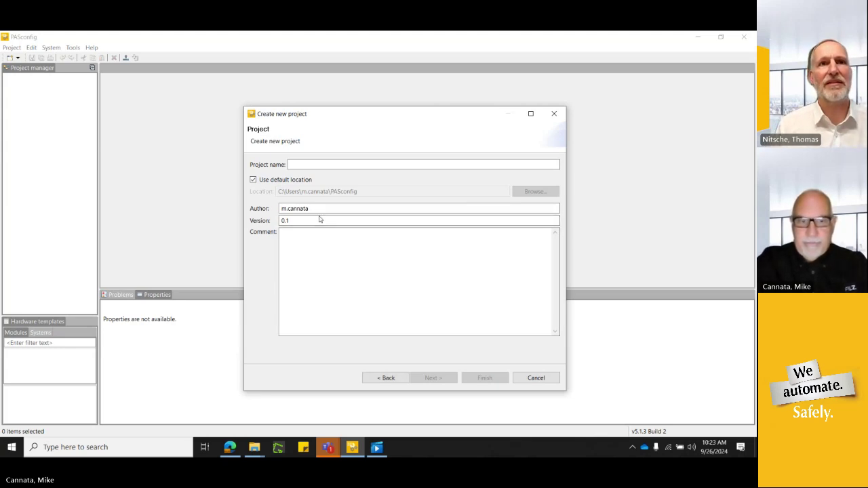
{"action": "type", "text": "le"}
{"action": "key", "text": "BackSpace"}
{"action": "key", "text": "BackSpace"}
{"action": "key", "text": "BackSpace"}
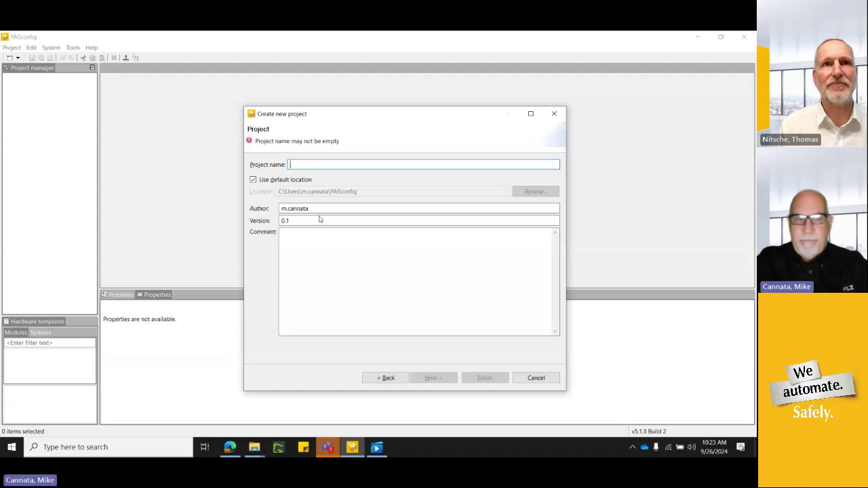
{"action": "type", "text": "Exa"}
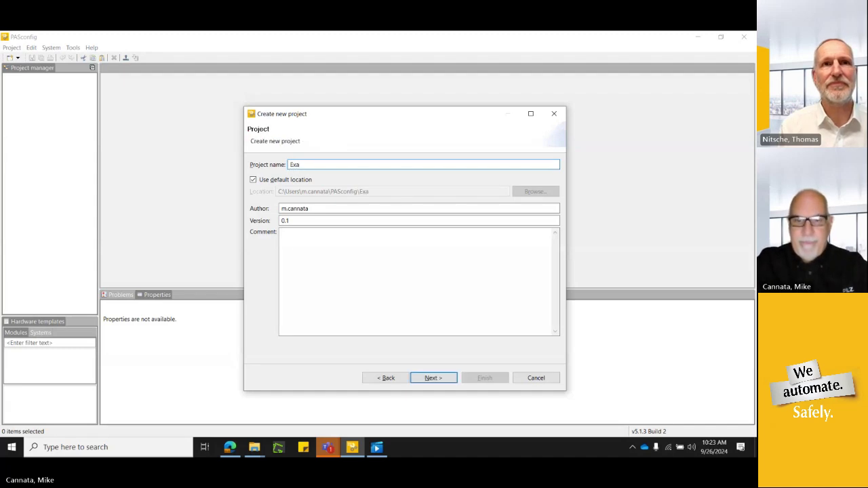
{"action": "type", "text": "mp"}
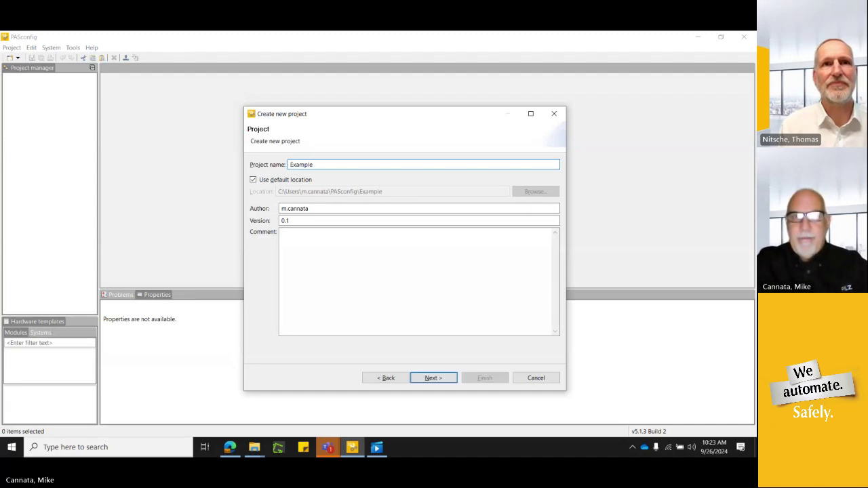
{"action": "type", "text": "le"}
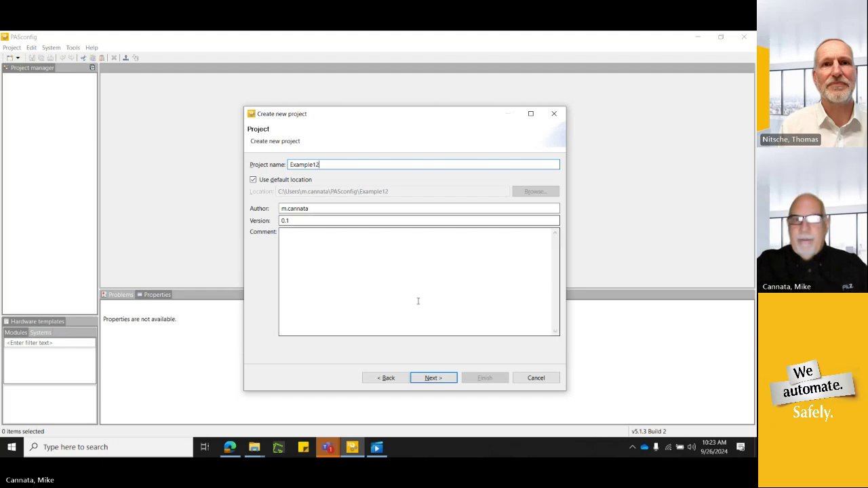
{"action": "left_click", "coordinate": [430, 381]}
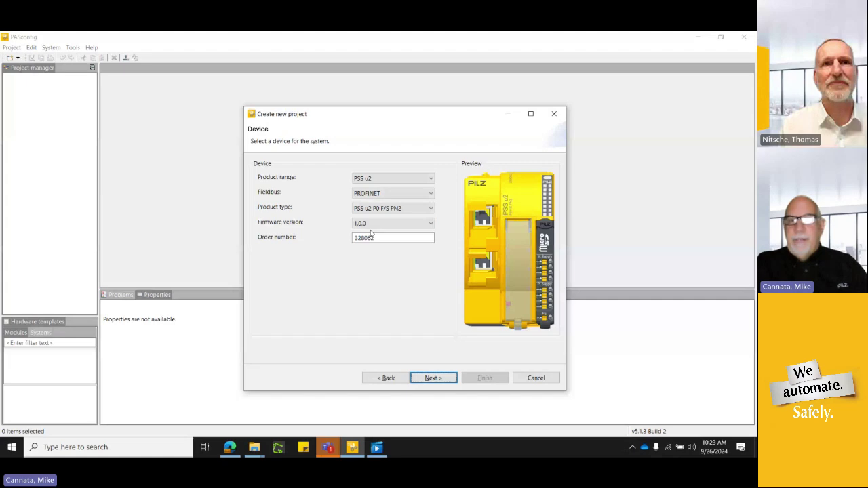
{"action": "left_click", "coordinate": [366, 194]}
{"action": "left_click", "coordinate": [367, 198]}
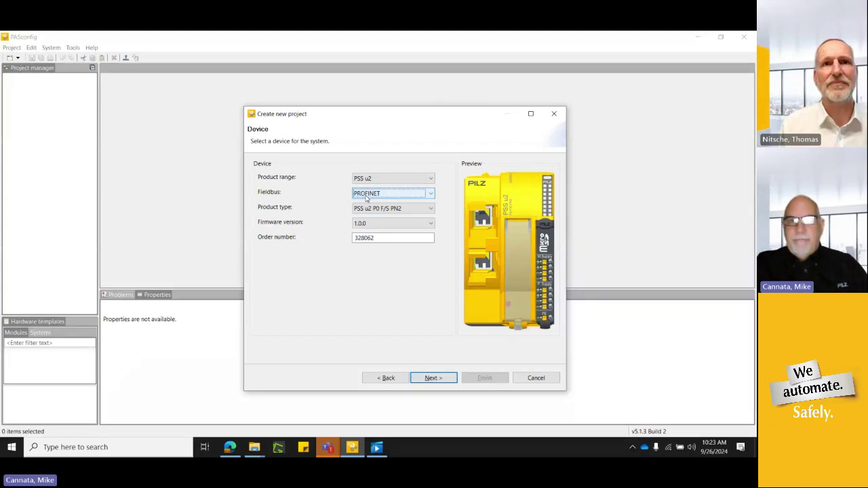
{"action": "left_click", "coordinate": [396, 180]}
{"action": "left_click", "coordinate": [397, 197]}
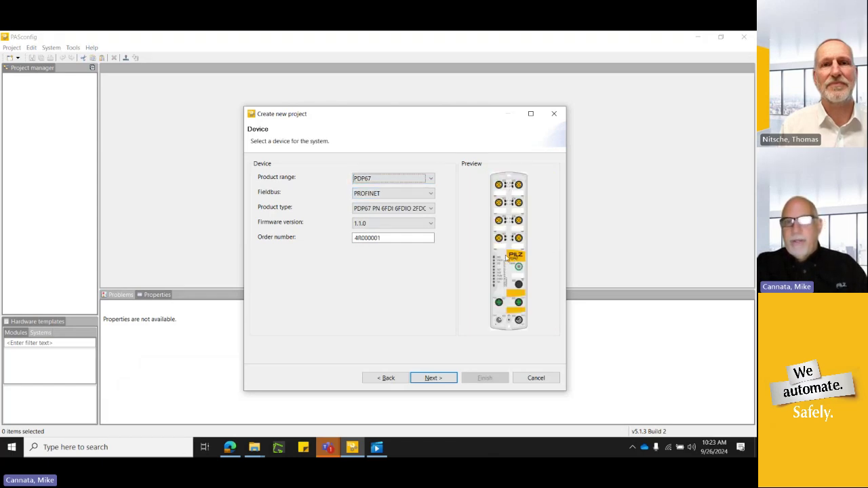
{"action": "left_click", "coordinate": [407, 178]}
{"action": "left_click", "coordinate": [405, 188]}
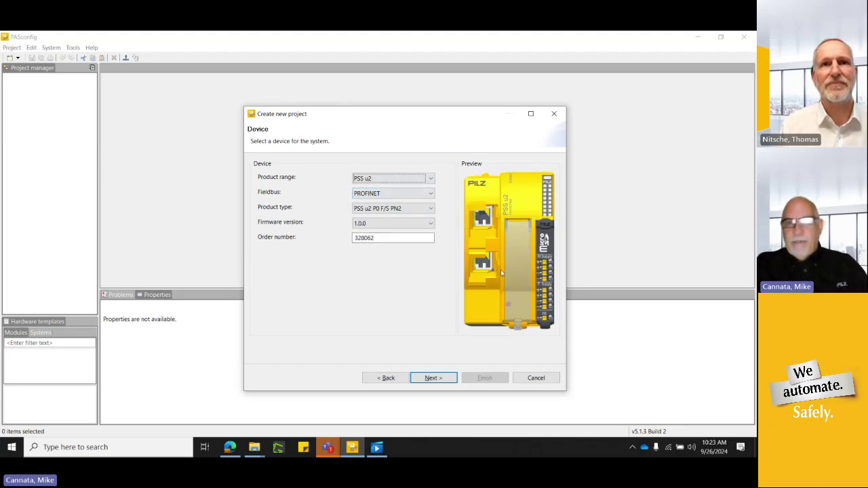
Set the device's fieldbus to EtherNet/IP and its product type to PSS u2 P0 F/S EIP2, and continue to the general properties
{"action": "left_click", "coordinate": [395, 193]}
{"action": "left_click", "coordinate": [397, 211]}
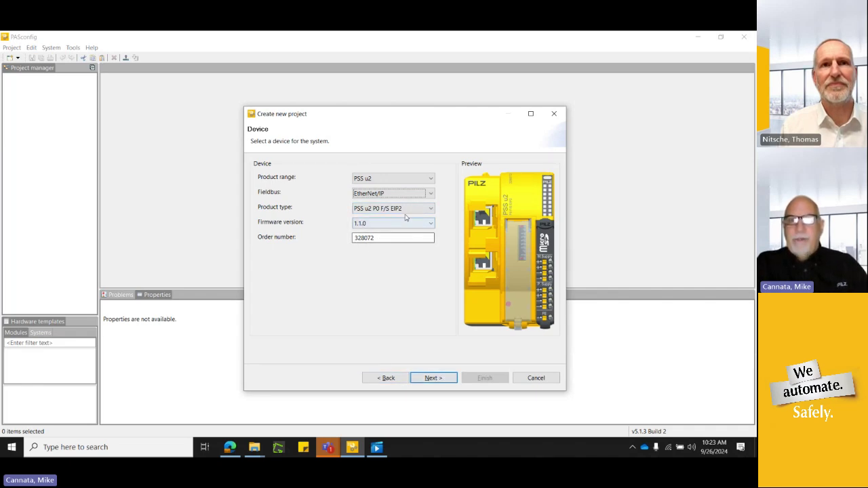
{"action": "left_click", "coordinate": [405, 210]}
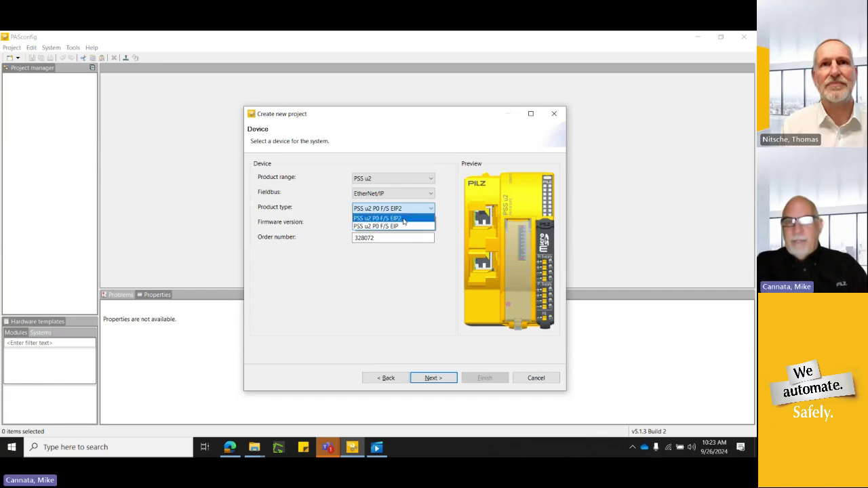
{"action": "left_click", "coordinate": [405, 221]}
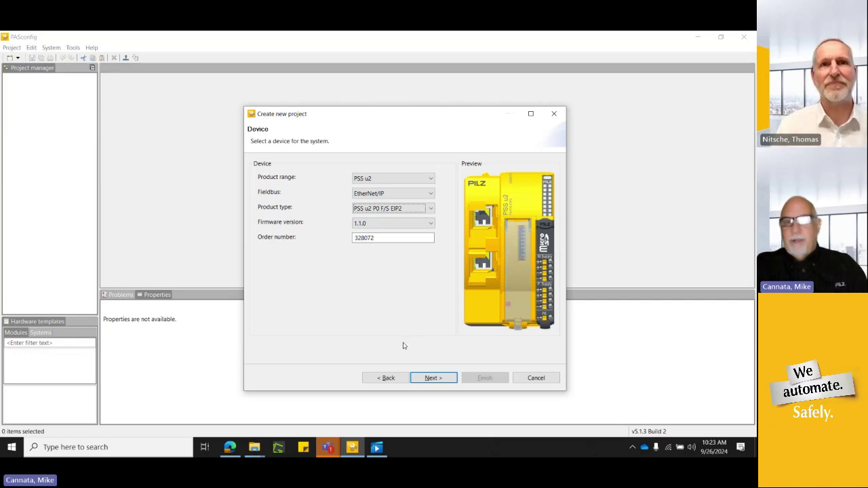
{"action": "left_click", "coordinate": [435, 379]}
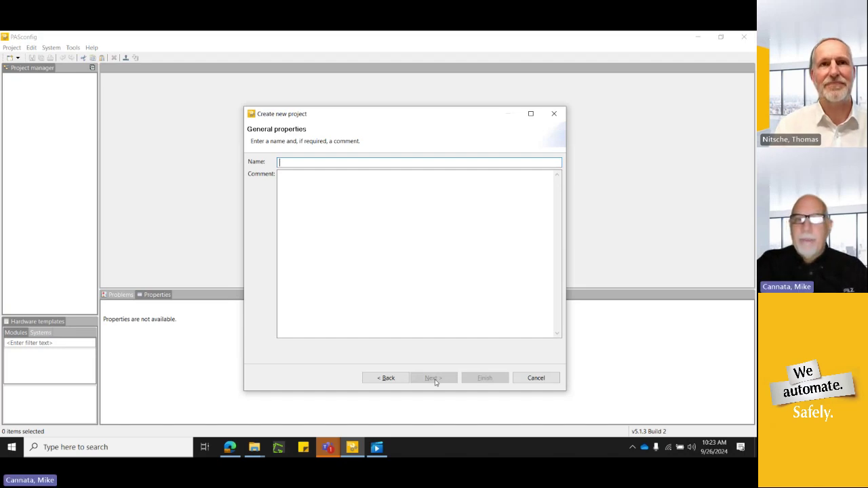
Name the system EXample11 and finish the project with the IP address 192.168.0.21
{"action": "type", "text": "EXa"}
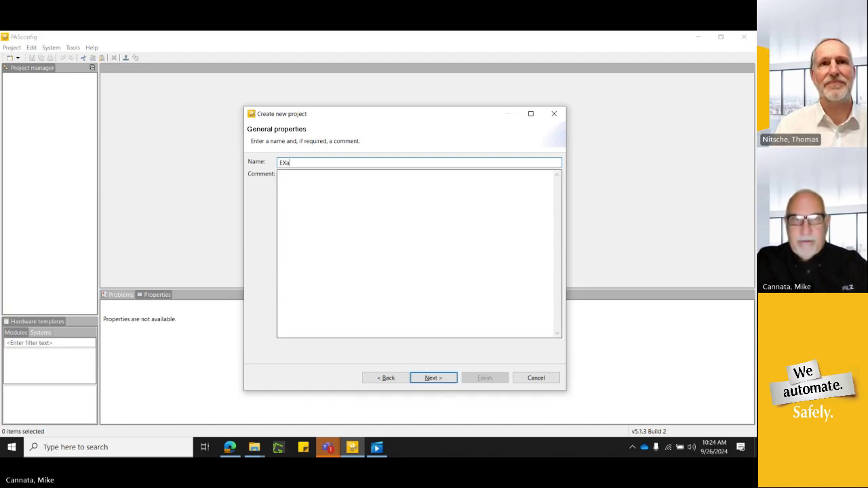
{"action": "type", "text": "mple11"}
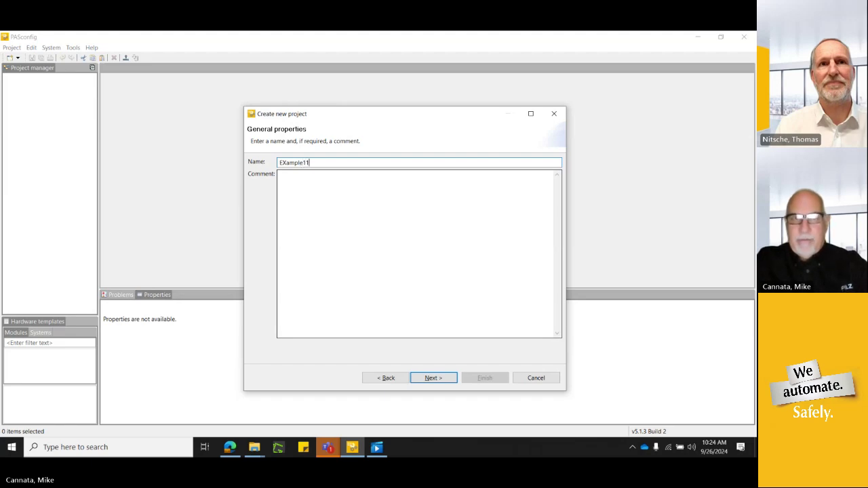
{"action": "key", "text": "Return"}
{"action": "type", "text": "192 . 168 . 0 . 0"}
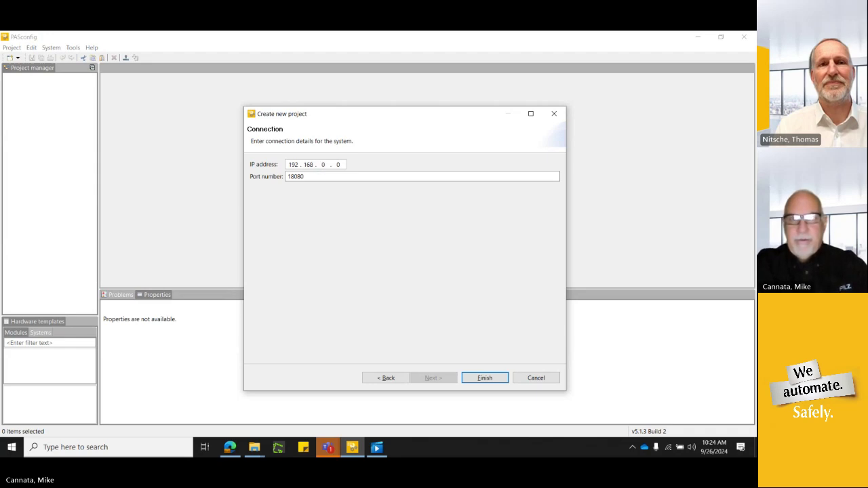
{"action": "key", "text": "BackSpace"}
{"action": "type", "text": "21"}
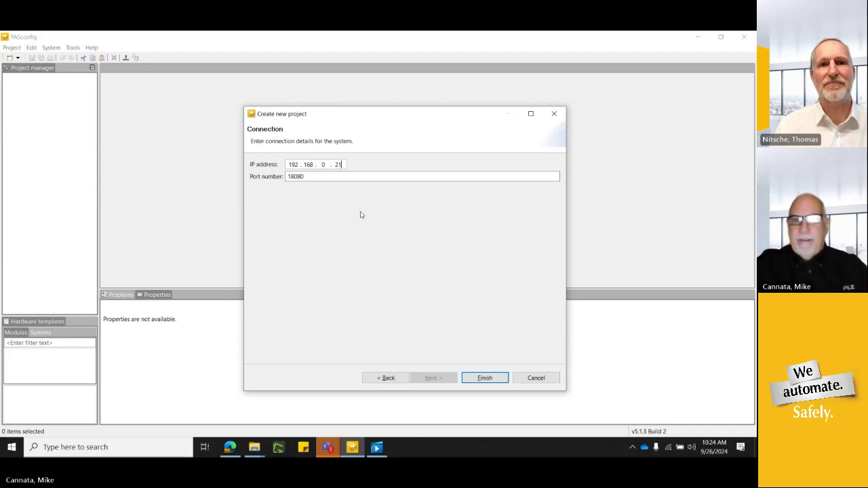
{"action": "left_click", "coordinate": [481, 382]}
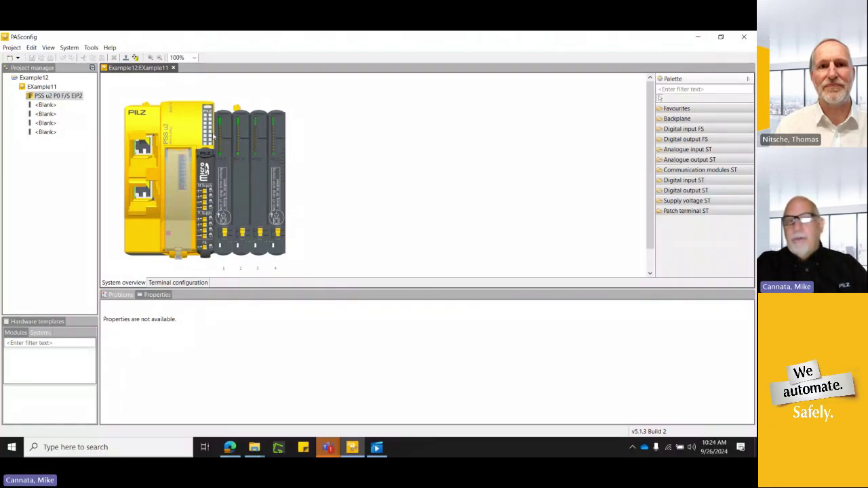
Replace the default four-slot backplane beside the head module with one PSS u2 B 1 and one PSS u2 B 4 backplane
{"action": "right_click", "coordinate": [245, 152]}
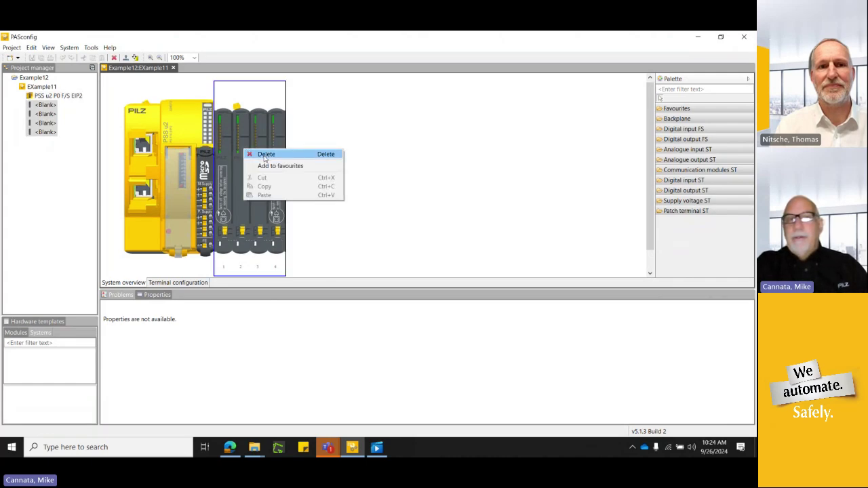
{"action": "left_click", "coordinate": [265, 154]}
{"action": "left_click", "coordinate": [676, 120]}
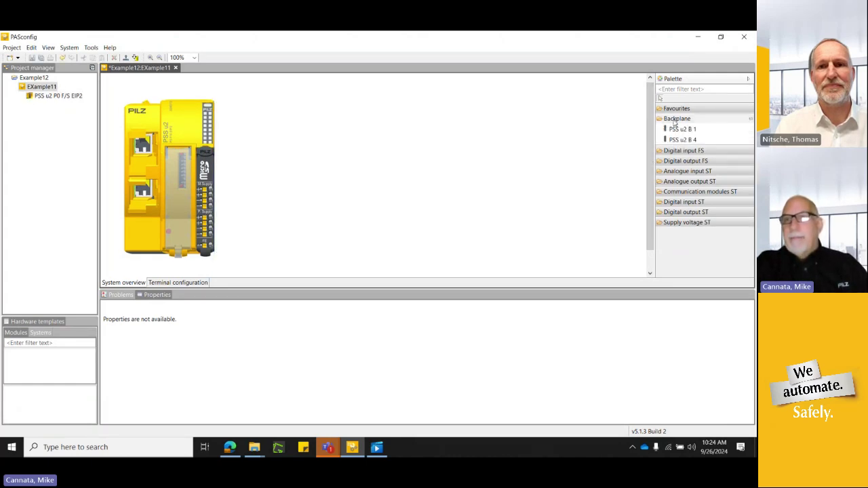
{"action": "double_click", "coordinate": [676, 129]}
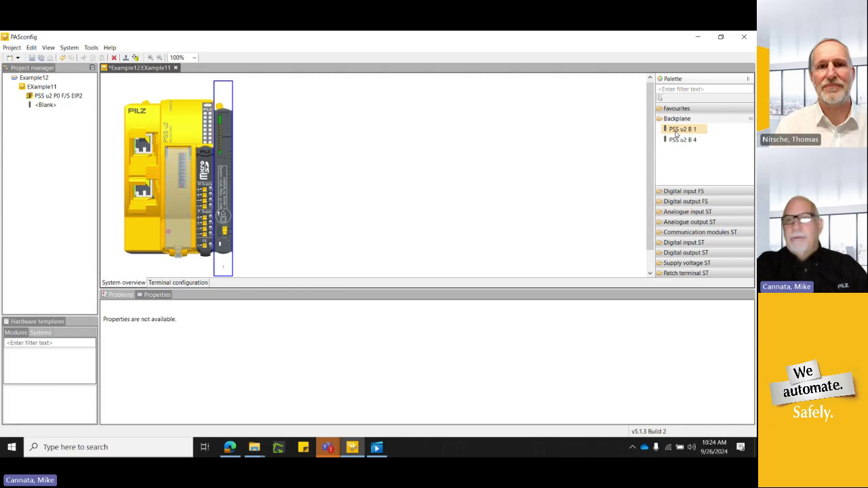
{"action": "double_click", "coordinate": [677, 141]}
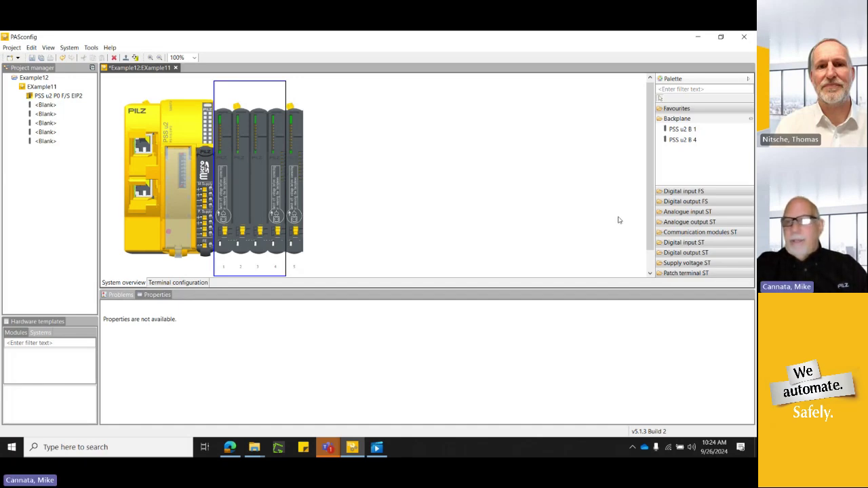
Fit the FS modules PSS u2 EF 8DI, PSS u2 EF 2DO R 8A and PSS u2 EF 8DO 0.5A into the first free slots
{"action": "left_click", "coordinate": [668, 192]}
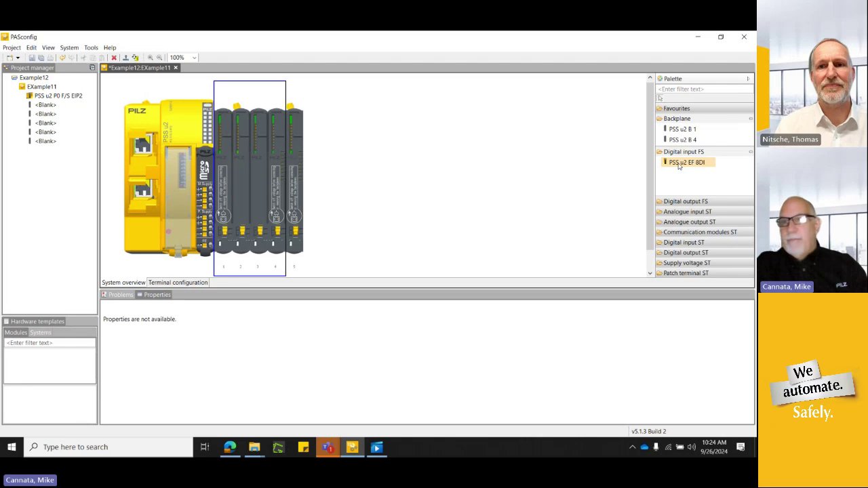
{"action": "double_click", "coordinate": [679, 164]}
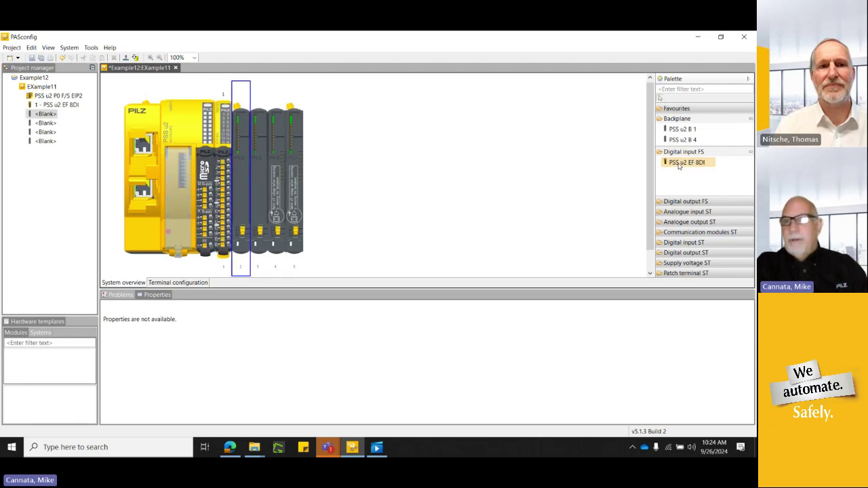
{"action": "left_click", "coordinate": [679, 202]}
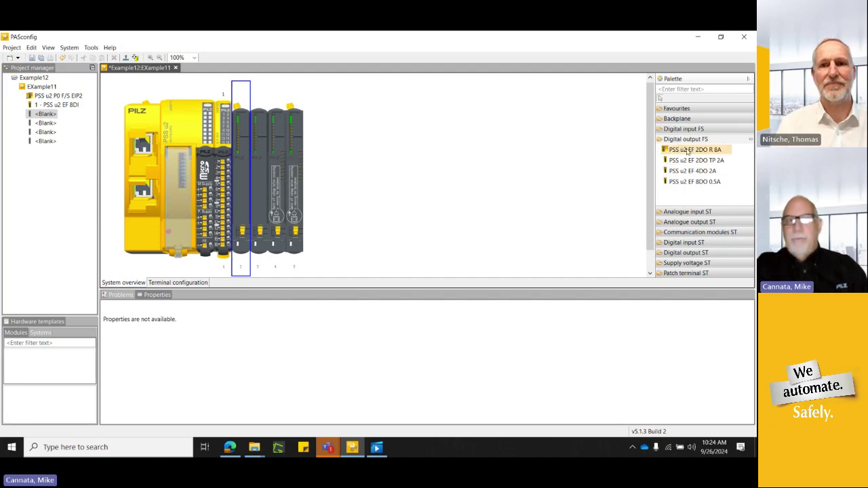
{"action": "left_click_drag", "start_coordinate": [687, 151], "coordinate": [235, 188]}
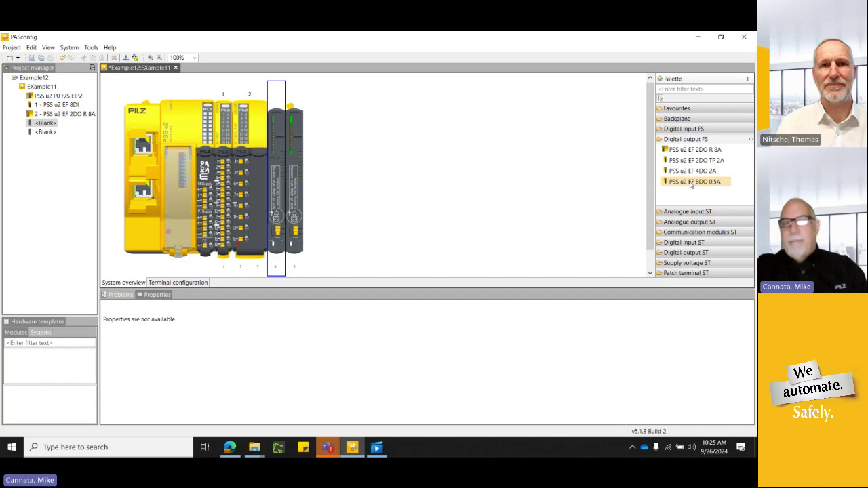
{"action": "double_click", "coordinate": [691, 184]}
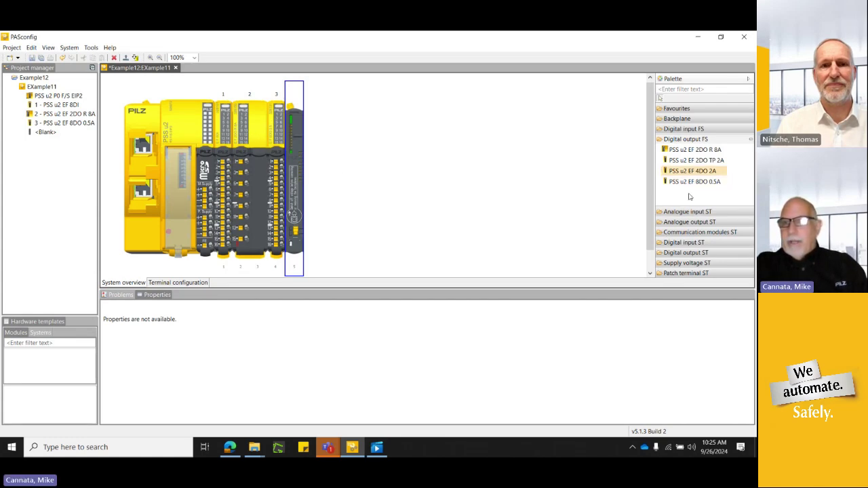
Add the standard modules PSS u2 ES 16DI and PSS u2 ES 8DOD 0.5A to the system
{"action": "left_click", "coordinate": [680, 242]}
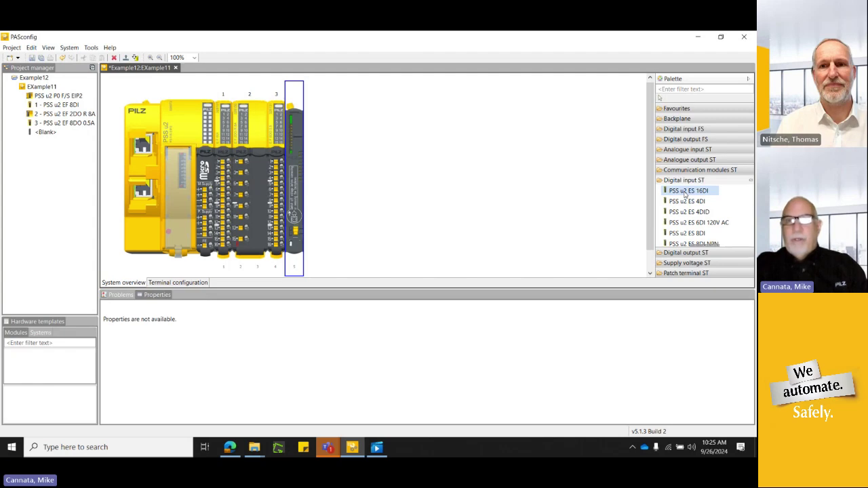
{"action": "double_click", "coordinate": [686, 191]}
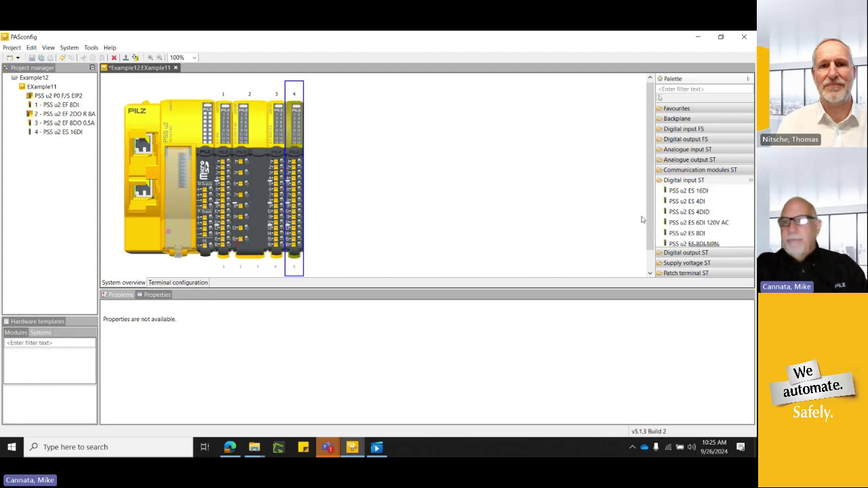
{"action": "left_click", "coordinate": [681, 253]}
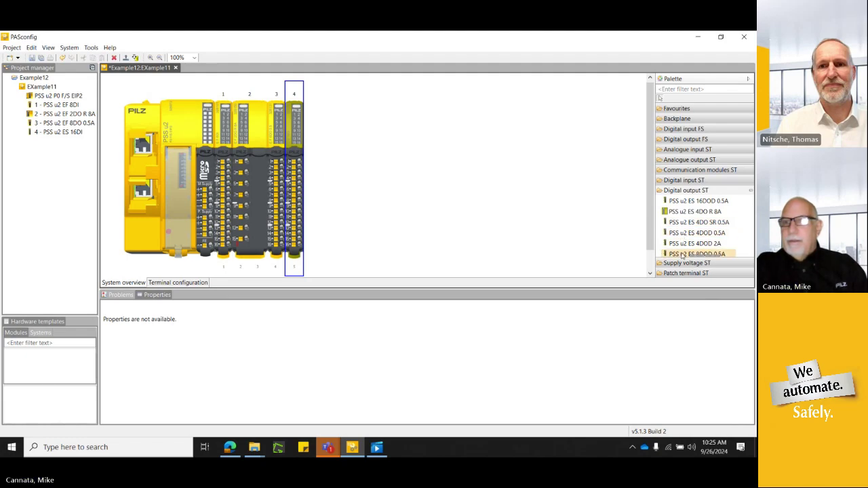
{"action": "double_click", "coordinate": [682, 255]}
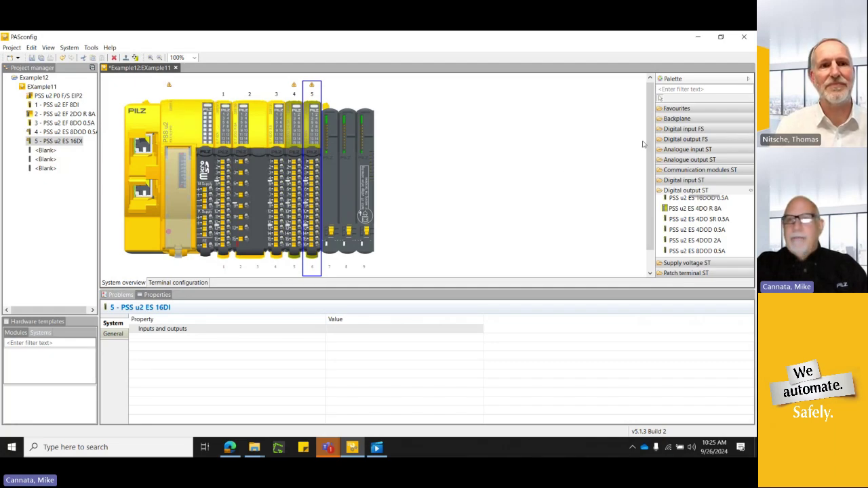
Check the remaining periphery supply and insert a PSS u2 ES PSP supply voltage module ahead of the first standard module
{"action": "scroll", "coordinate": [645, 144], "scroll_direction": "down", "scroll_amount": 1}
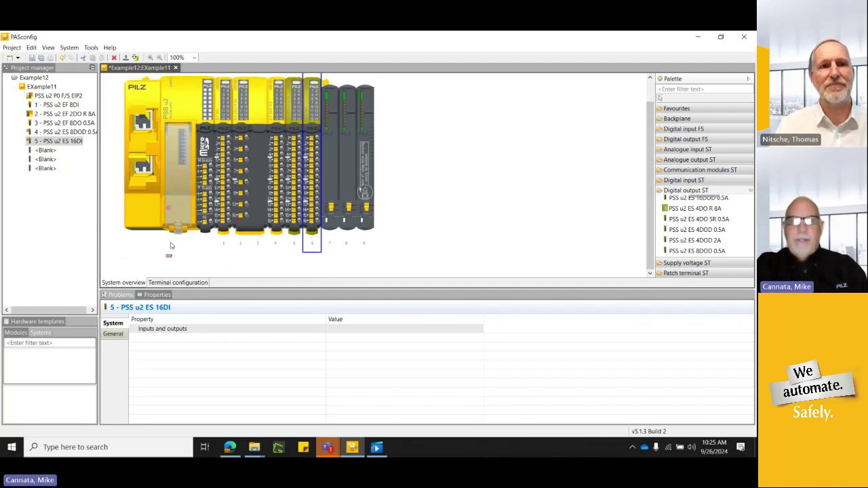
{"action": "mouse_move", "coordinate": [170, 259]}
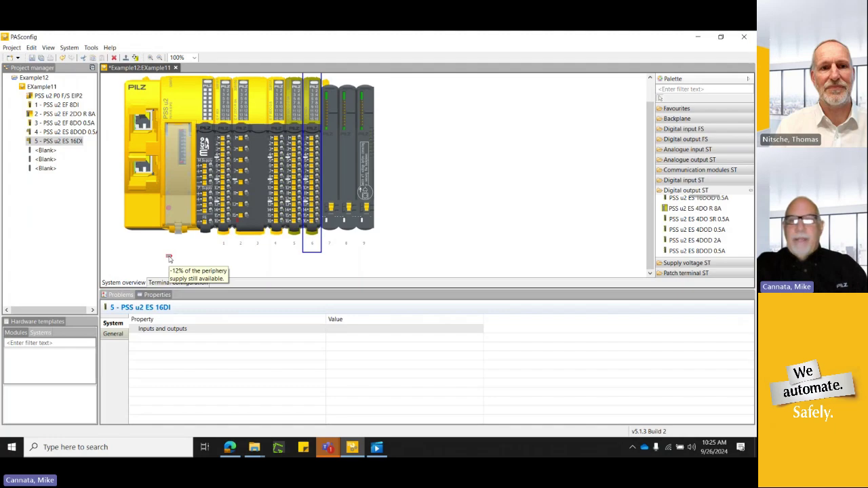
{"action": "left_click", "coordinate": [664, 265]}
{"action": "left_click_drag", "start_coordinate": [685, 211], "coordinate": [291, 139]}
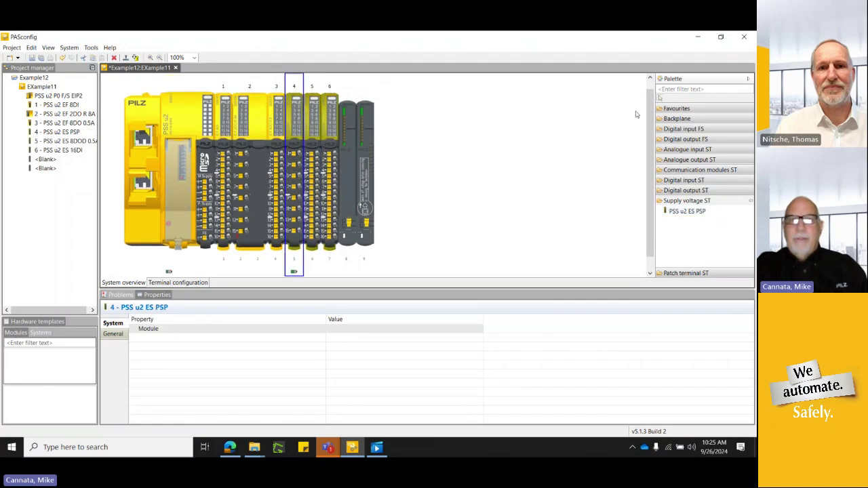
{"action": "scroll", "coordinate": [652, 144], "scroll_direction": "up", "scroll_amount": 1}
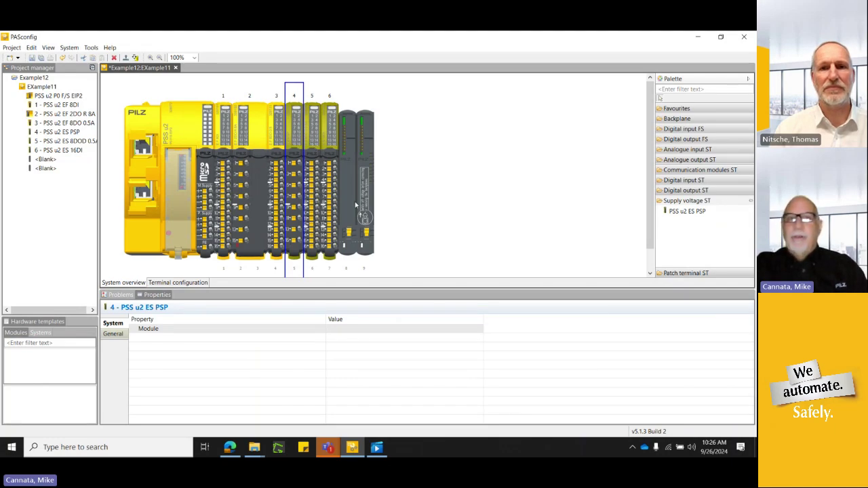
Insert the patch terminal modules PSS u2 ES 16PT 0V and PSS u2 ES 16PTD 24V directly ahead of the PSS u2 ES PSP
{"action": "left_click", "coordinate": [679, 274]}
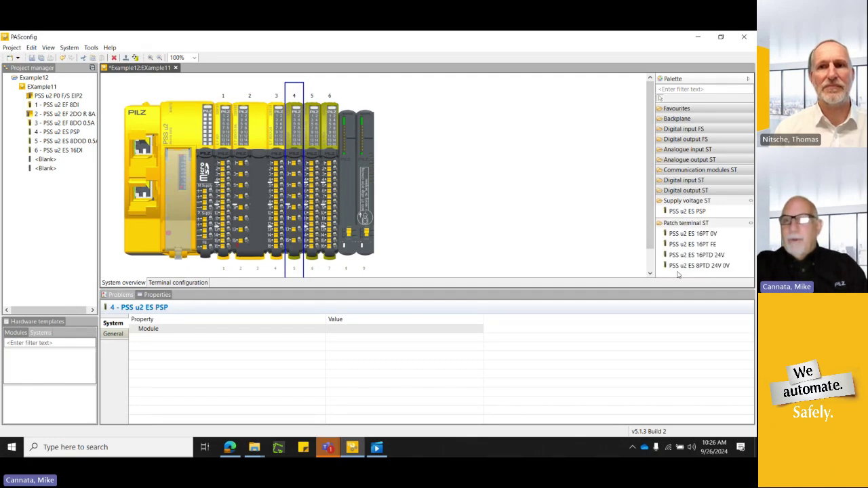
{"action": "left_click", "coordinate": [683, 236]}
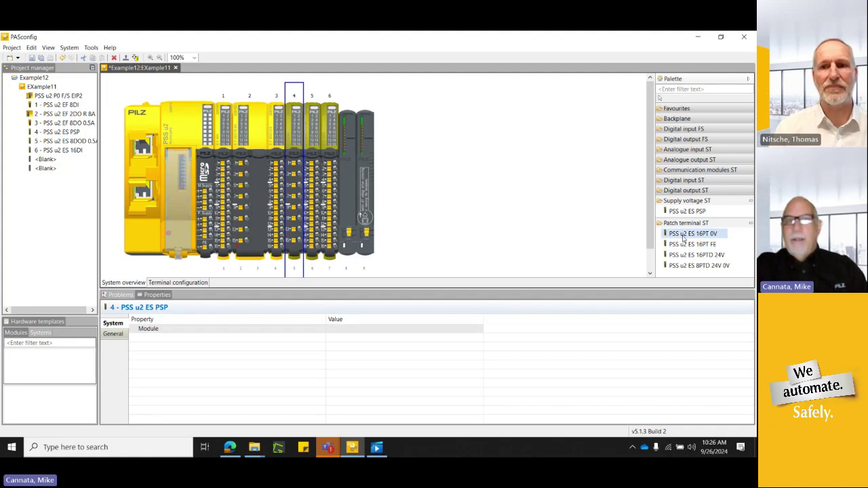
{"action": "double_click", "coordinate": [683, 236]}
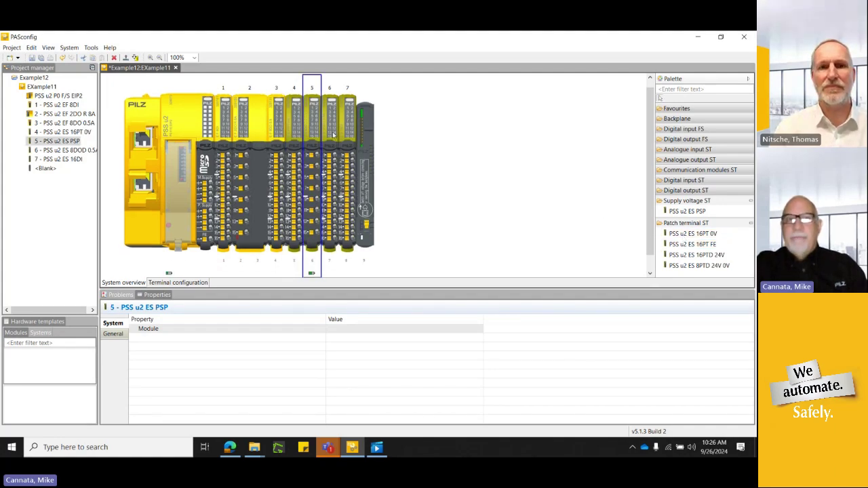
{"action": "left_click", "coordinate": [675, 256]}
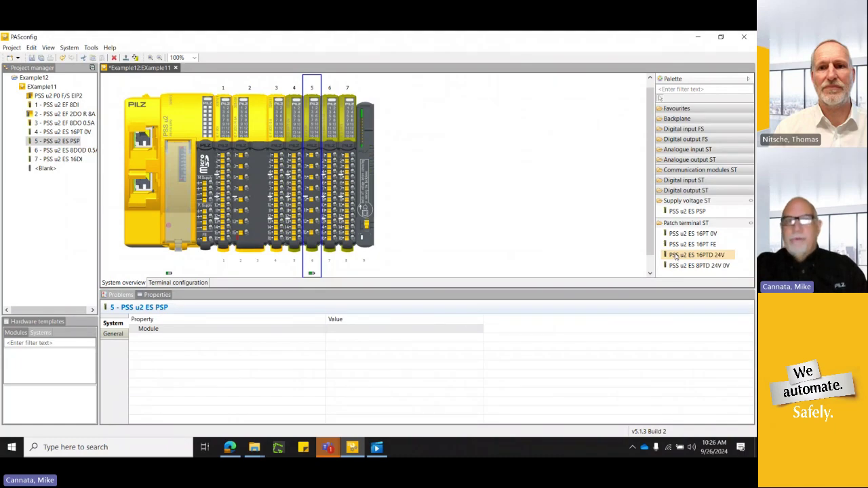
{"action": "double_click", "coordinate": [675, 255]}
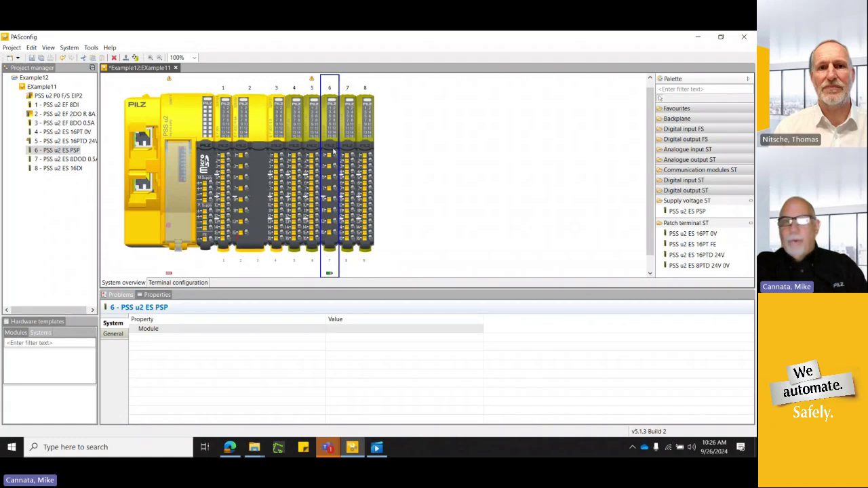
Insert another PSS u2 ES PSP supply voltage module directly ahead of the PSS u2 ES 16PTD 24V patch terminal
{"action": "left_click", "coordinate": [309, 123]}
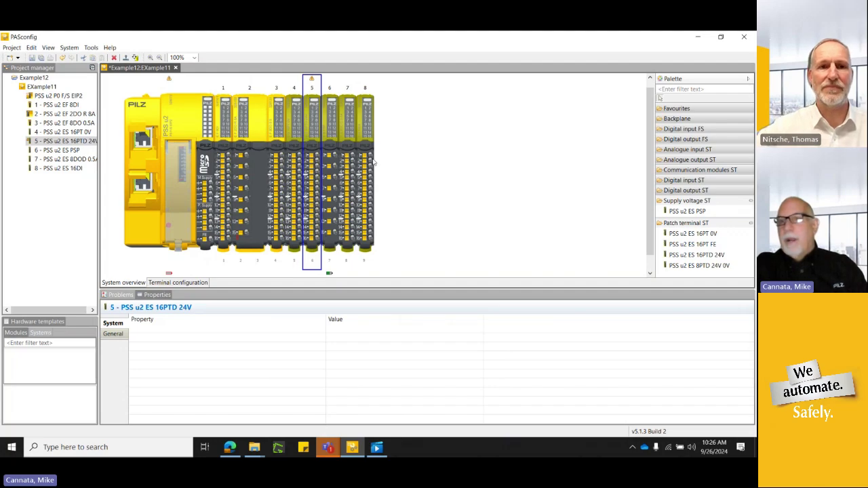
{"action": "mouse_move", "coordinate": [687, 211]}
{"action": "left_mouse_down"}
{"action": "mouse_move", "coordinate": [637, 190]}
{"action": "mouse_move", "coordinate": [347, 156]}
{"action": "left_mouse_up"}
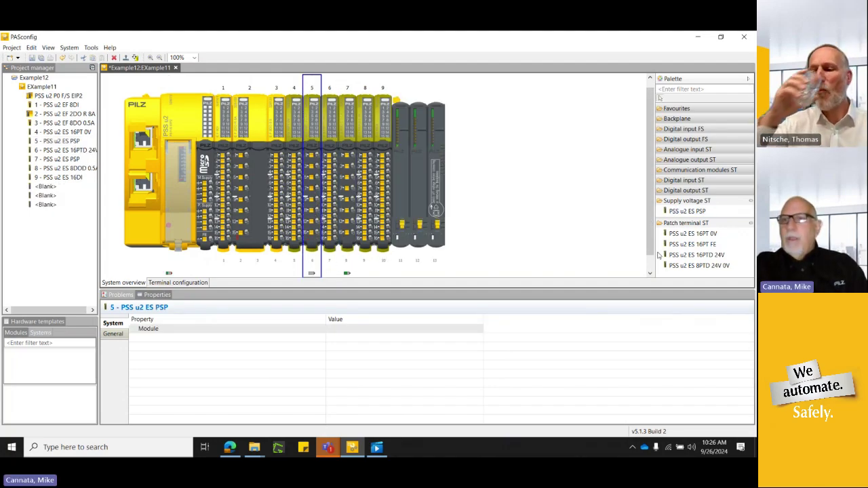
{"action": "left_click", "coordinate": [682, 224]}
{"action": "left_click", "coordinate": [684, 203]}
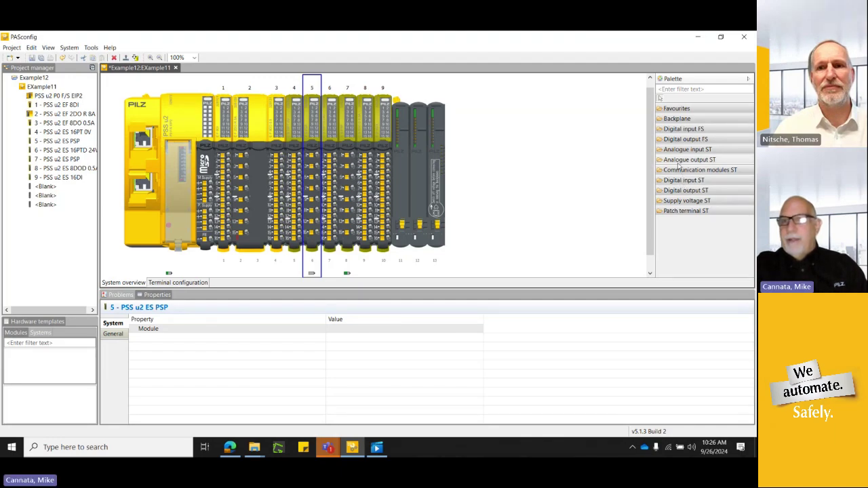
Browse the analogue modules and add the communication module PSS u2 ES 4IOL to the first free slot
{"action": "left_click", "coordinate": [678, 150]}
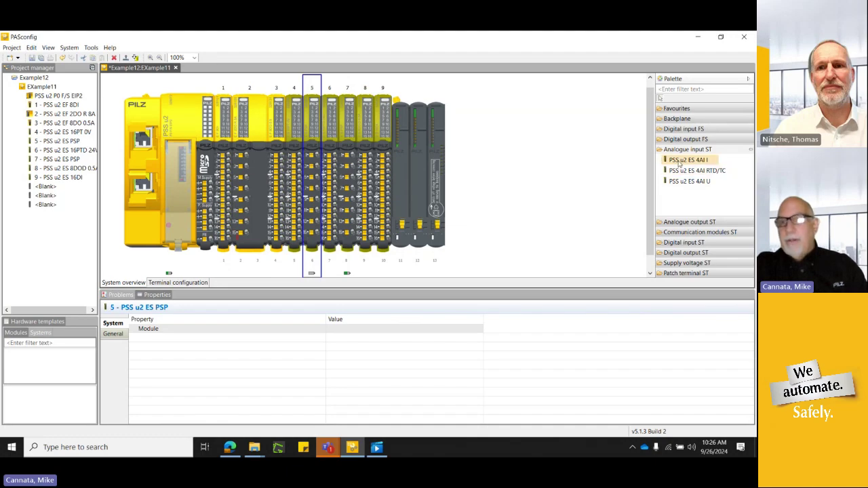
{"action": "left_click", "coordinate": [682, 222]}
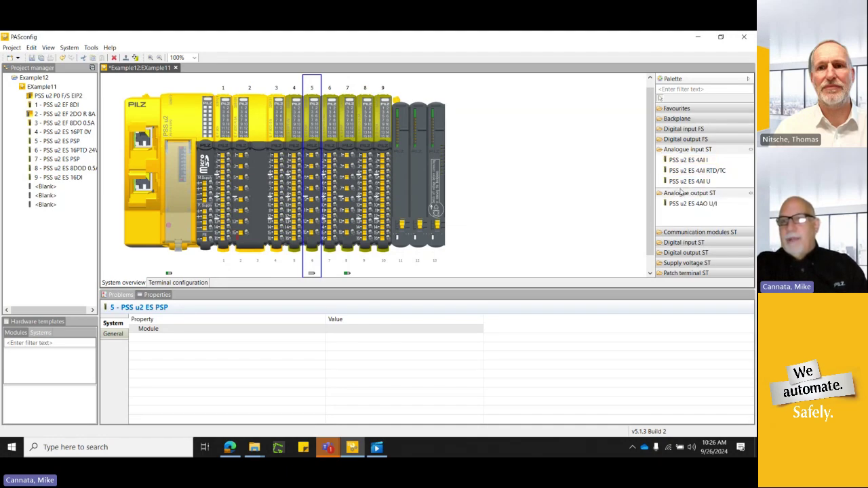
{"action": "left_click", "coordinate": [673, 233]}
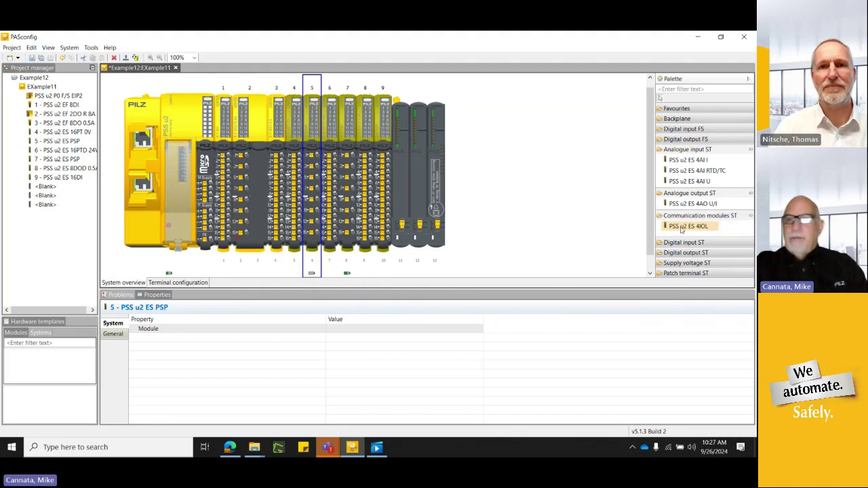
{"action": "left_click_drag", "start_coordinate": [684, 230], "coordinate": [400, 160]}
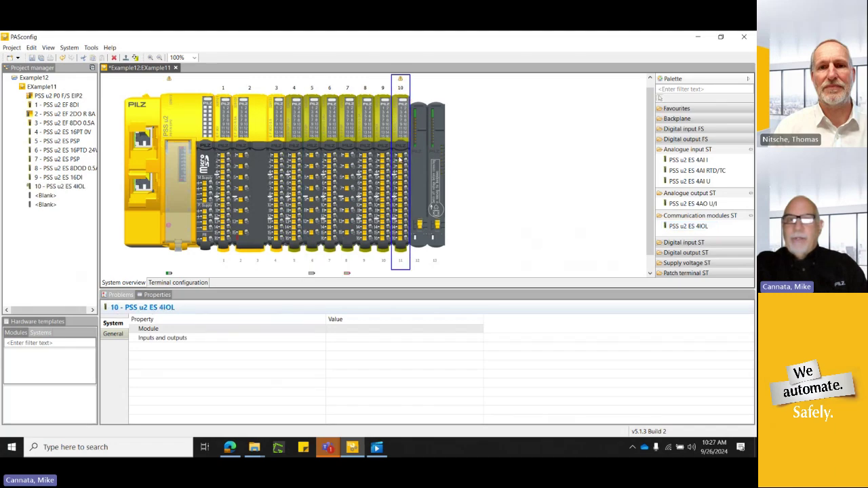
Insert a PSS u2 ES PSP supply voltage module directly ahead of the PSS u2 ES 4IOL communication module
{"action": "left_click", "coordinate": [675, 263]}
{"action": "left_click", "coordinate": [679, 259]}
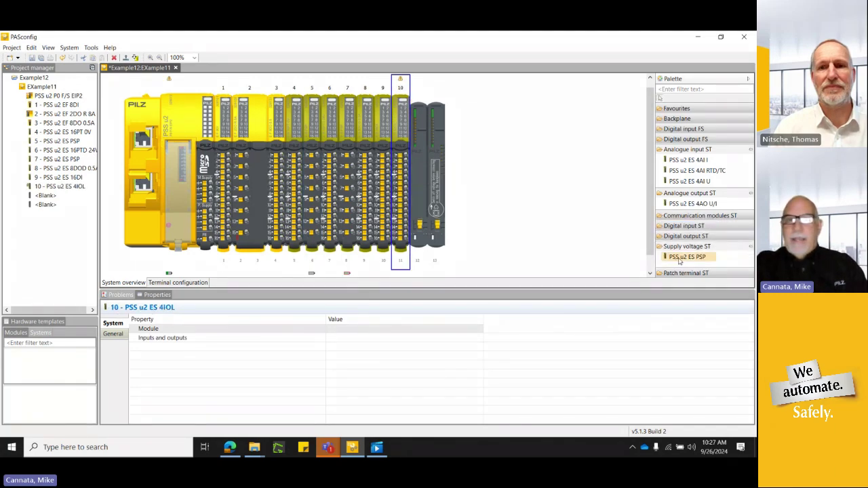
{"action": "left_click_drag", "start_coordinate": [680, 262], "coordinate": [394, 147]}
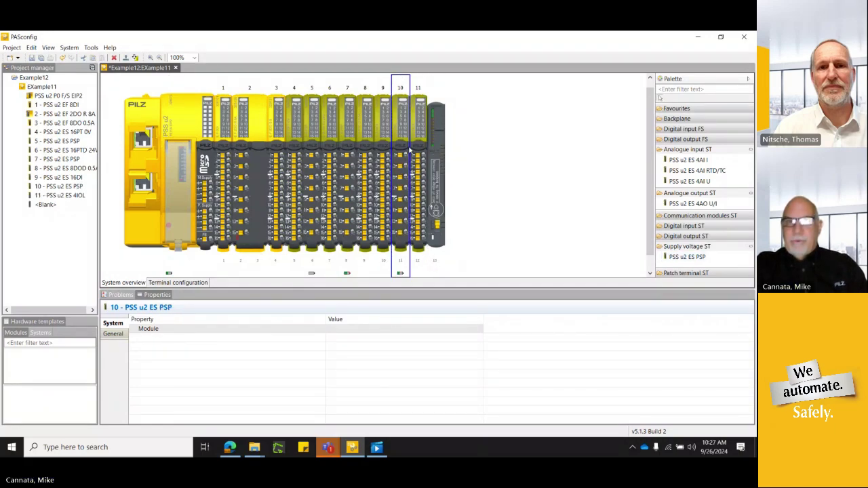
Save the system and create a new IO-Link project for the PSS u2 ES 4IOL in the IO-Link Configurator, closing the configurator when done
{"action": "left_click", "coordinate": [419, 127]}
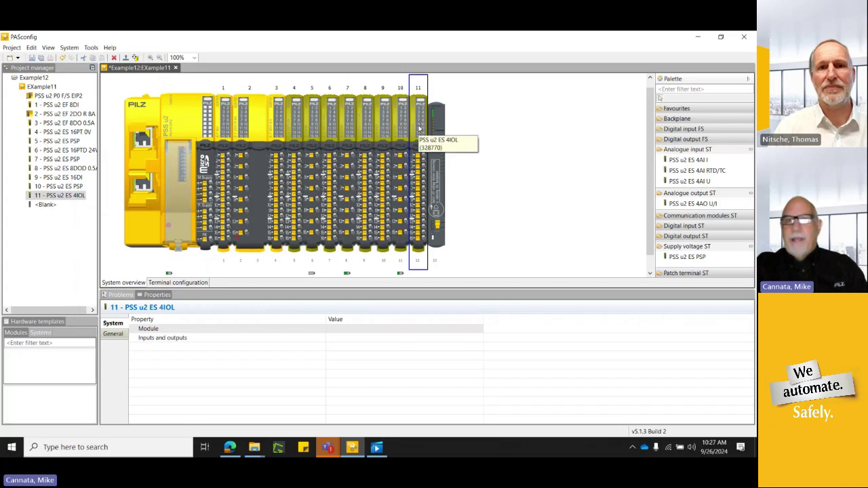
{"action": "right_click", "coordinate": [419, 127]}
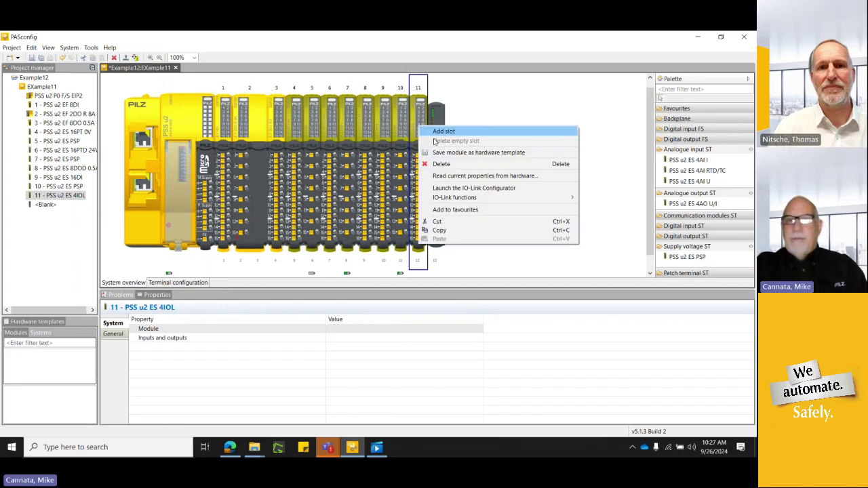
{"action": "left_click", "coordinate": [455, 189]}
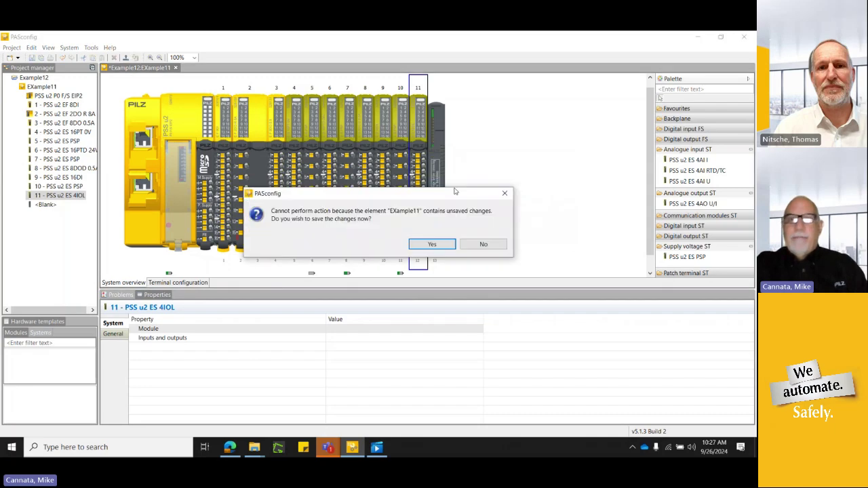
{"action": "left_click", "coordinate": [432, 245]}
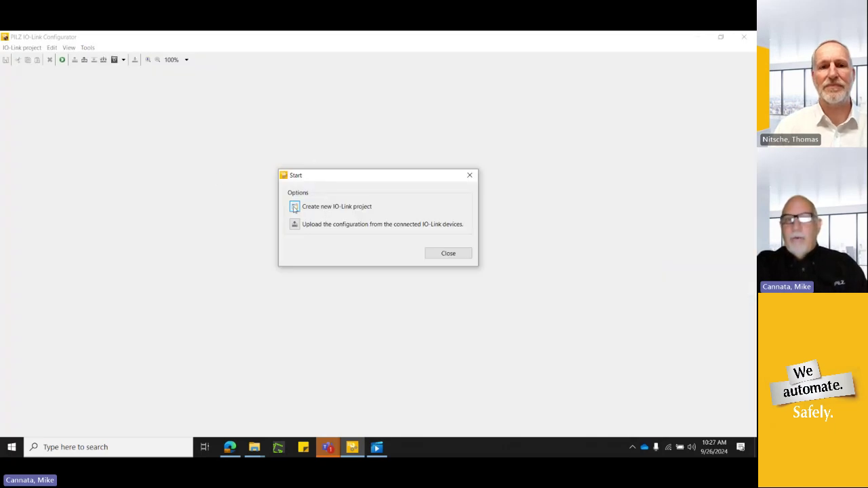
{"action": "left_click", "coordinate": [294, 207]}
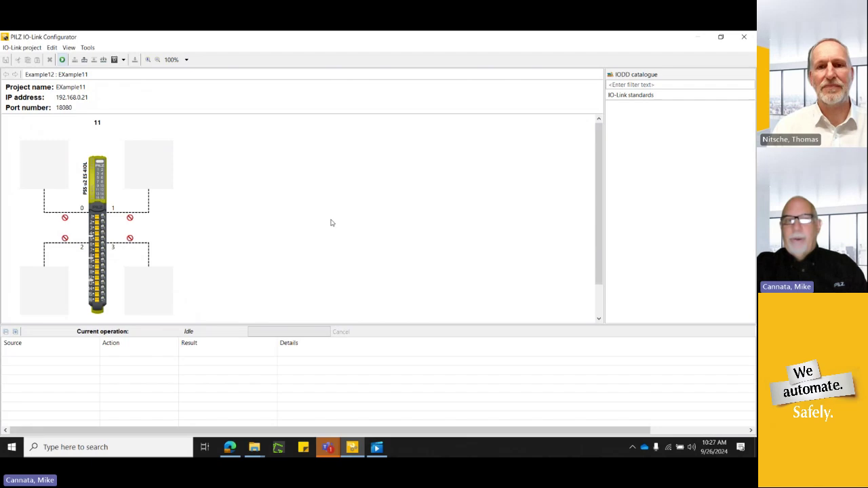
{"action": "left_click", "coordinate": [744, 38]}
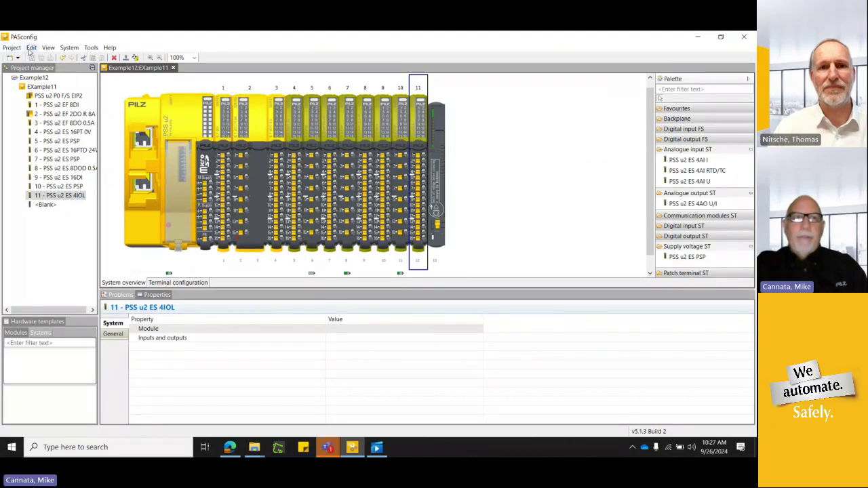
Examine the process image of the system, covering the assemblies and addresses of the FS and ST inputs and outputs
{"action": "left_click", "coordinate": [66, 50]}
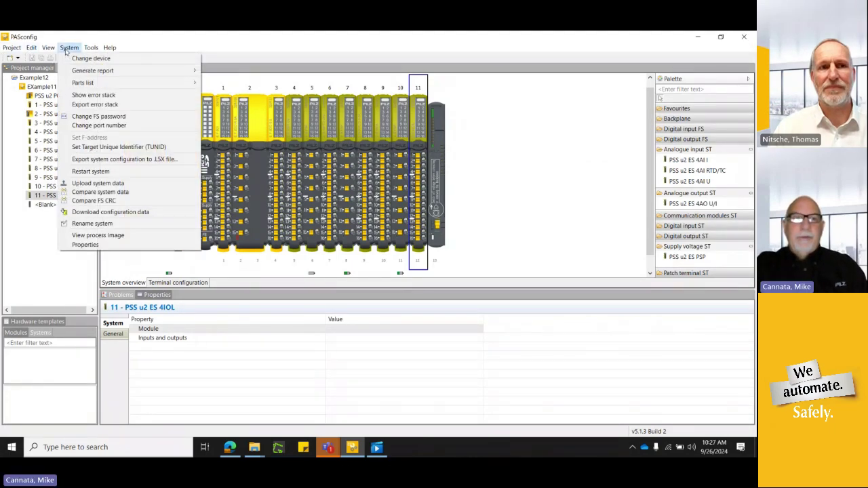
{"action": "left_click", "coordinate": [91, 236]}
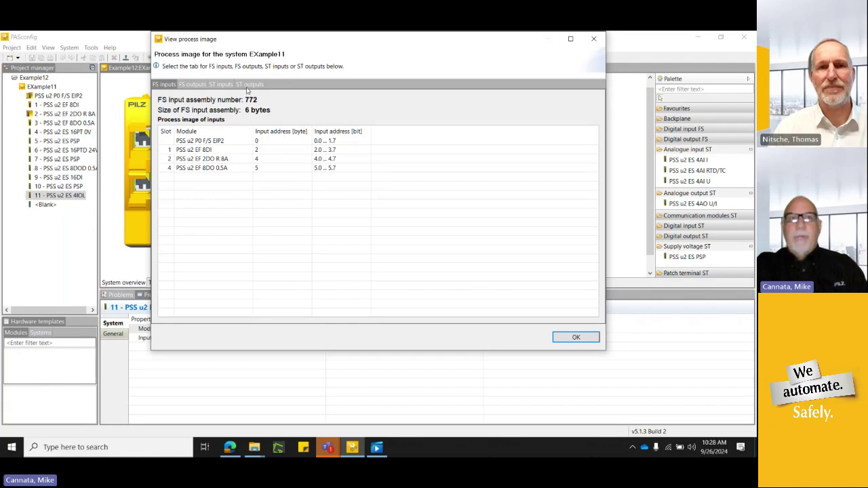
{"action": "left_click", "coordinate": [192, 84]}
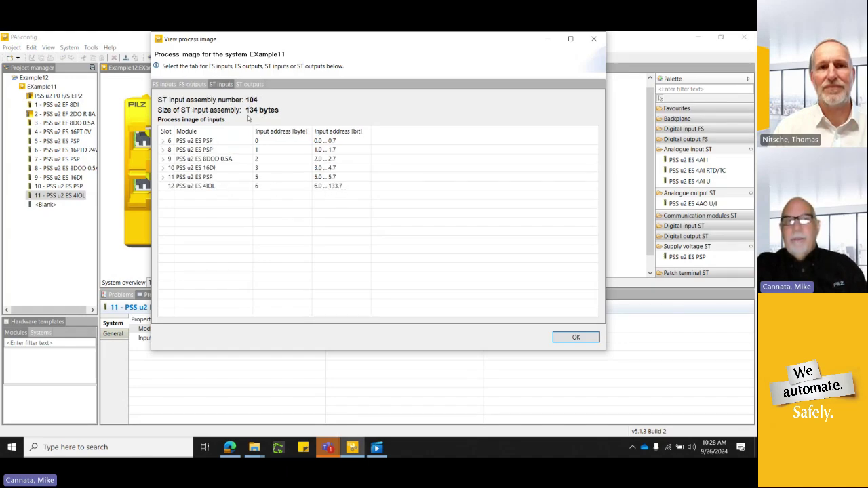
{"action": "left_click", "coordinate": [246, 84]}
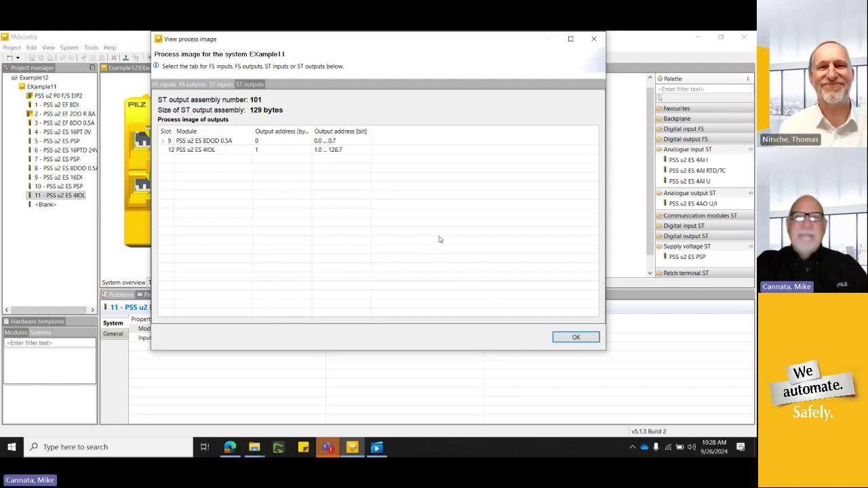
{"action": "left_click", "coordinate": [565, 340]}
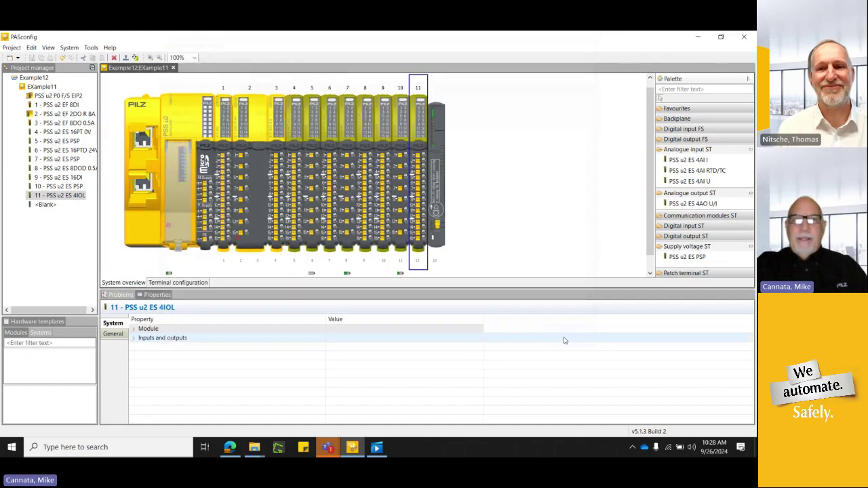
Review the target directory and FS/ST data options for exporting the system configuration to an L5X file without exporting
{"action": "left_click", "coordinate": [69, 48]}
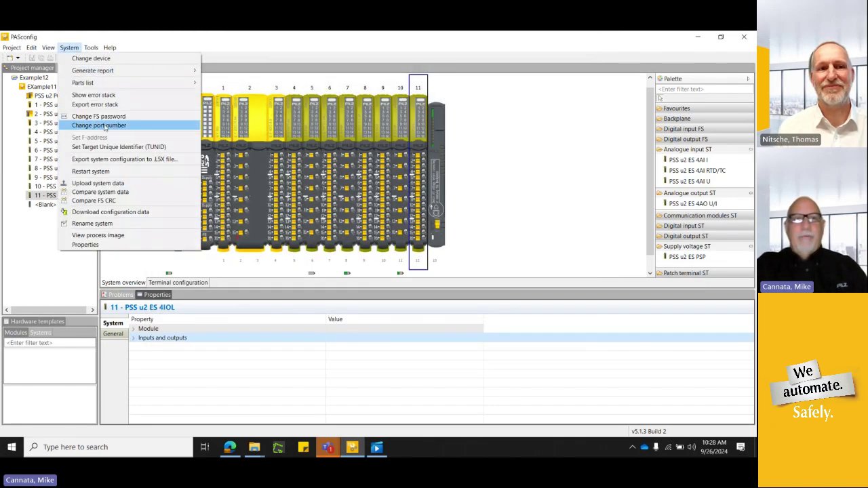
{"action": "left_click", "coordinate": [104, 159]}
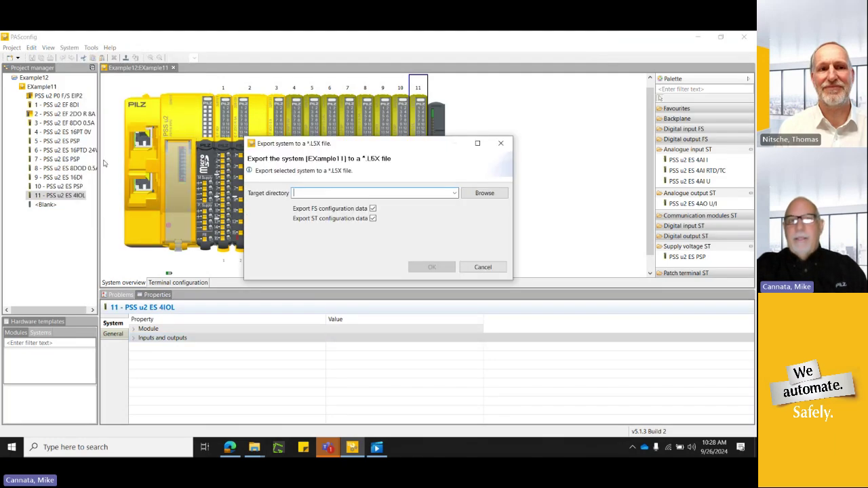
{"action": "left_click", "coordinate": [477, 272]}
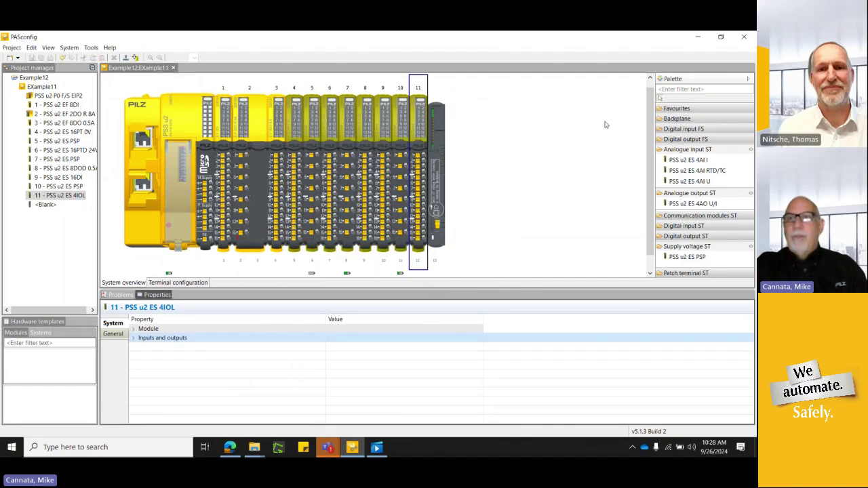
Switch to the video player and play the "PSSu2 EIP2 (328072) with AllenBradley" video, pausing it at the Import Module dialog
{"action": "left_click", "coordinate": [698, 38]}
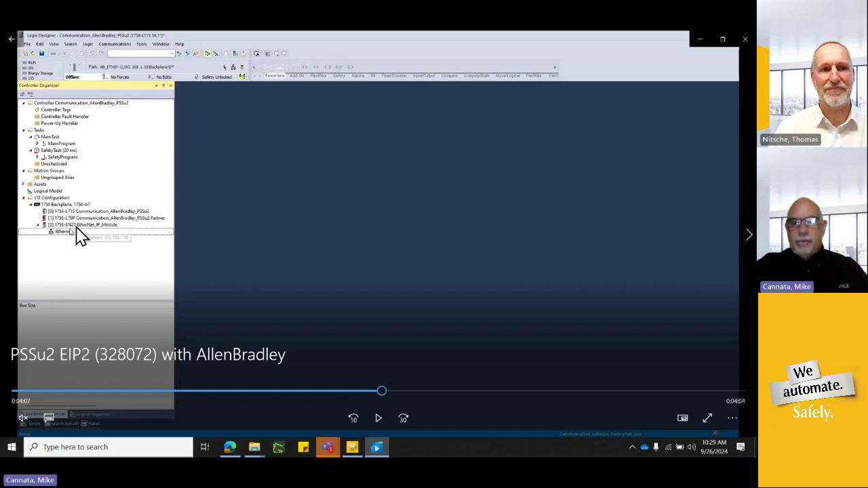
{"action": "left_click", "coordinate": [377, 422]}
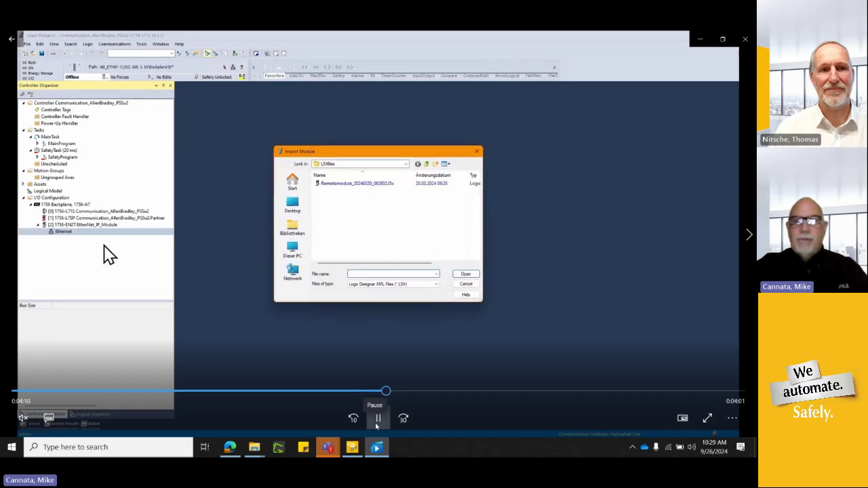
{"action": "left_click", "coordinate": [376, 425]}
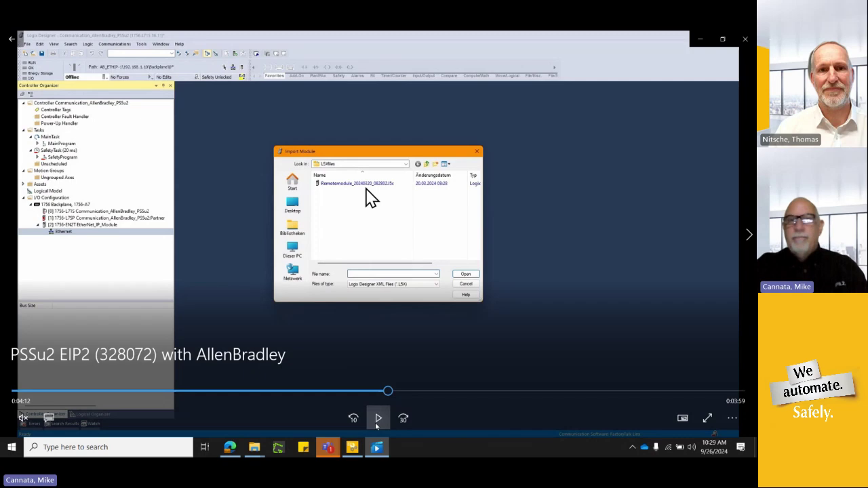
Resume the integration video through the remote module import and pause it at the Configuration signature page of the system properties
{"action": "left_click", "coordinate": [377, 425]}
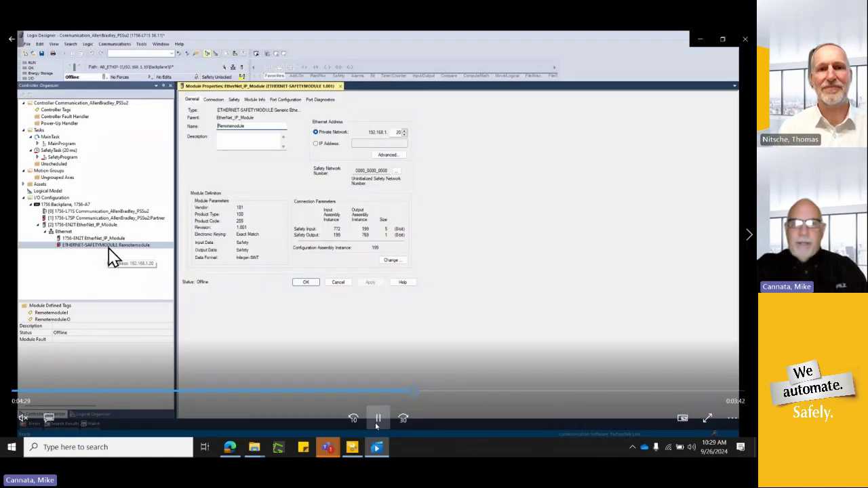
{"action": "left_click", "coordinate": [301, 314]}
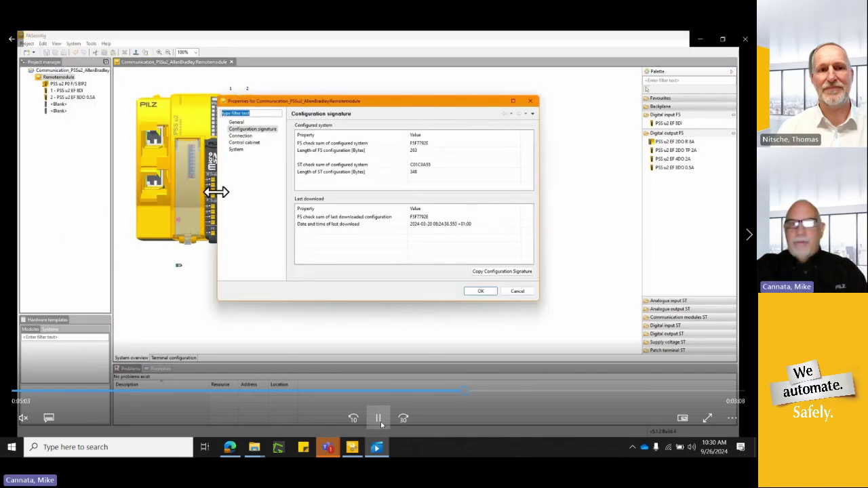
{"action": "left_click", "coordinate": [380, 421]}
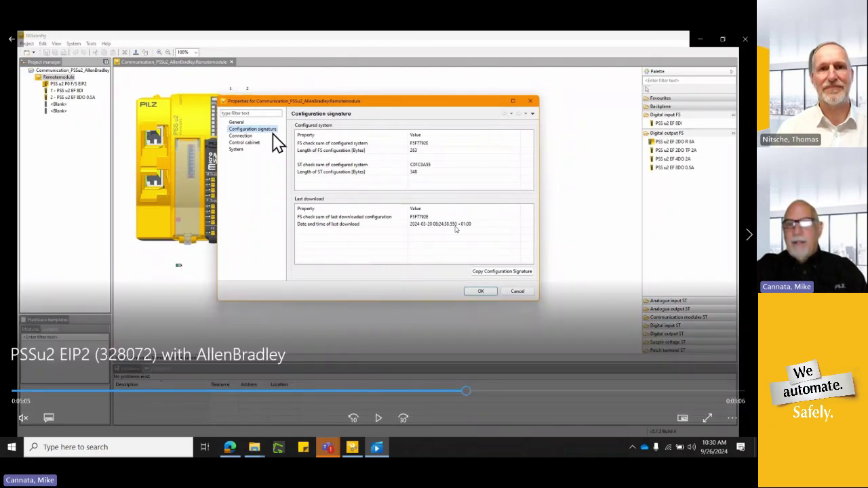
Continue the video, pausing at the Remotemodule:I.Data input tags and at the bit selection for Remotemodule:O.Data[0] in the safety program's MainRoutine
{"action": "left_click", "coordinate": [381, 418]}
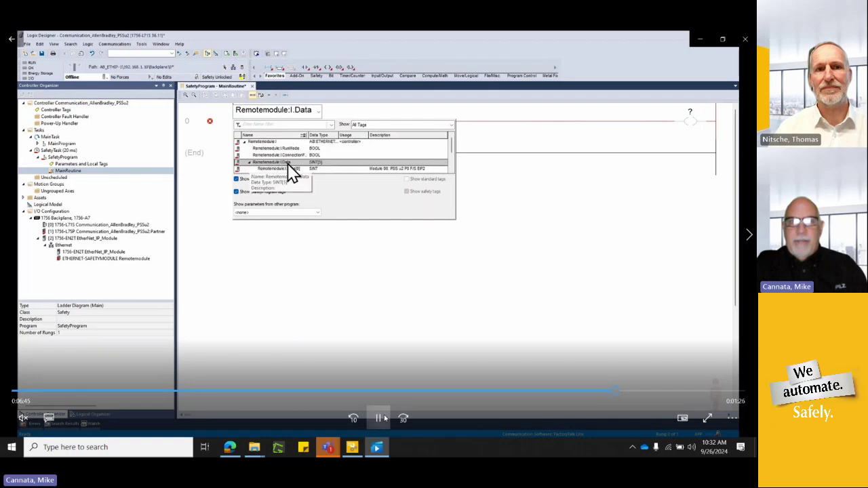
{"action": "left_click", "coordinate": [385, 418]}
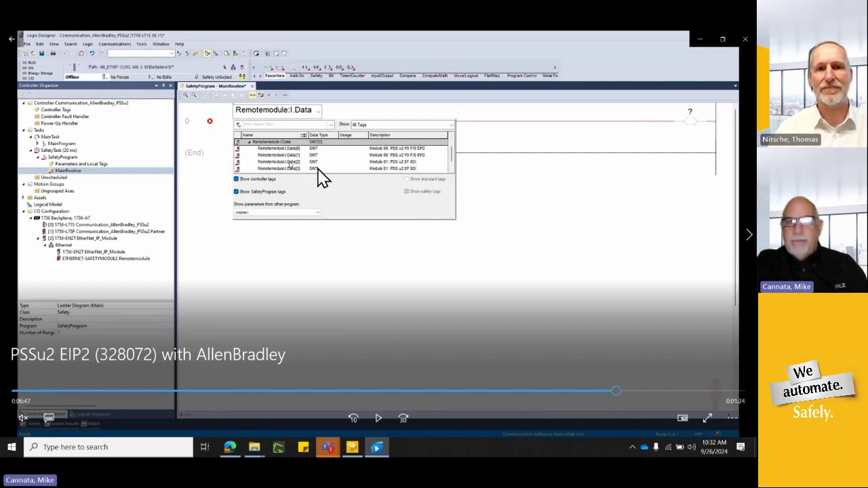
{"action": "left_click", "coordinate": [379, 419]}
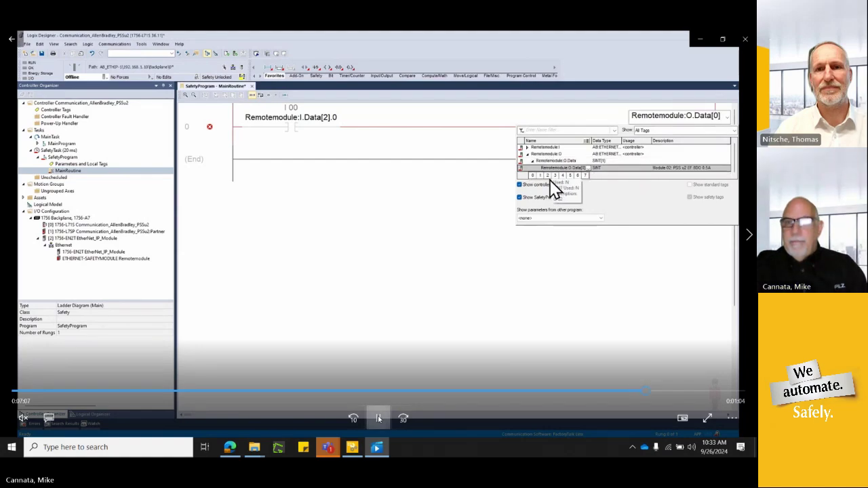
{"action": "left_click", "coordinate": [379, 420]}
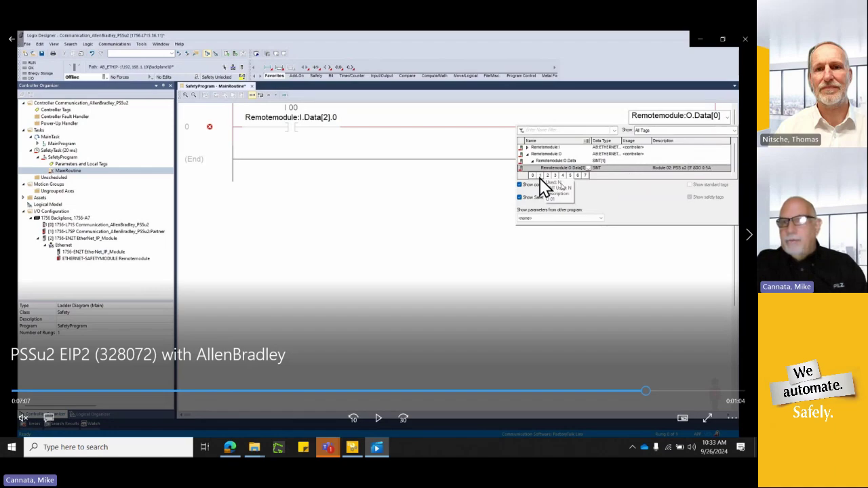
Play the video on through the controller download and the change to Remote Run, up to the MainRoutine rung running online
{"action": "left_click", "coordinate": [378, 419]}
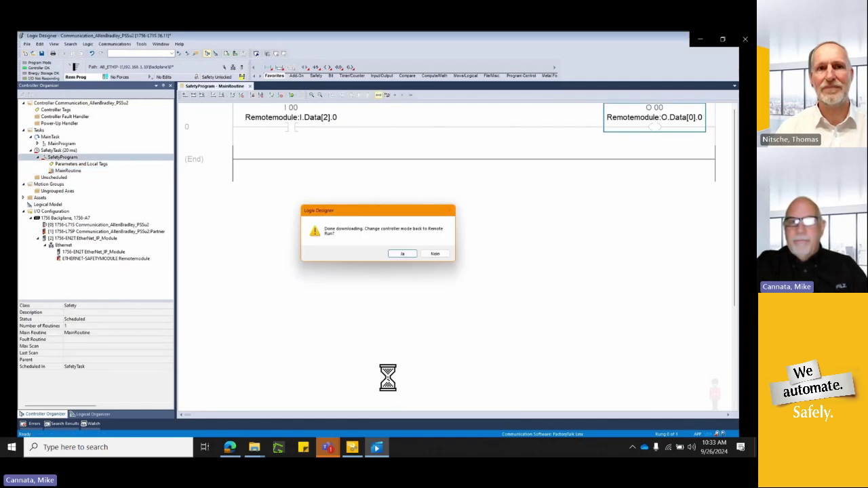
{"action": "left_click", "coordinate": [402, 254]}
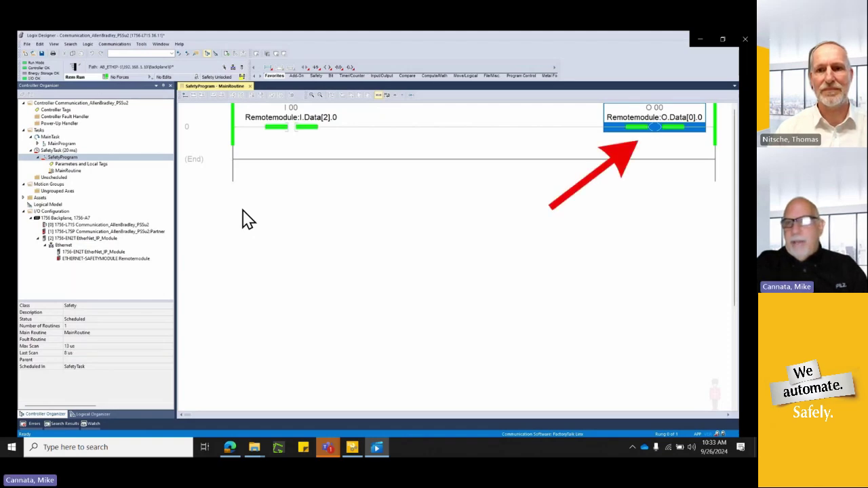
{"action": "left_click", "coordinate": [377, 421]}
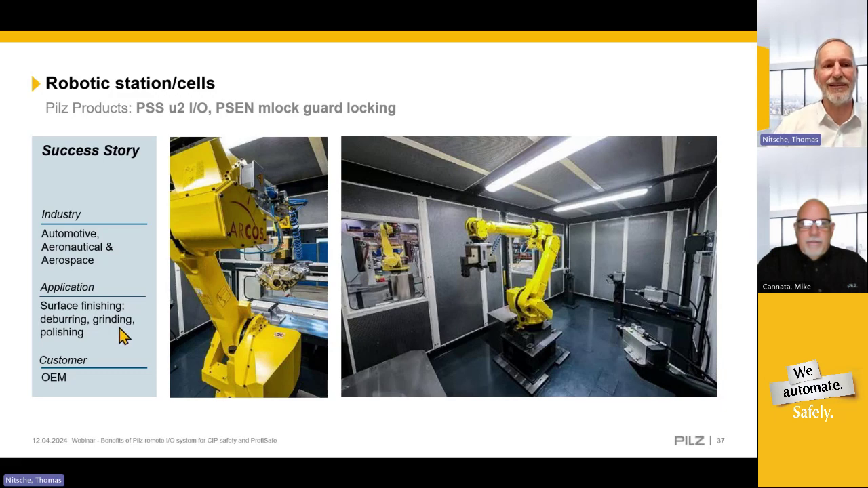
{"action": "left_click", "coordinate": [120, 329]}
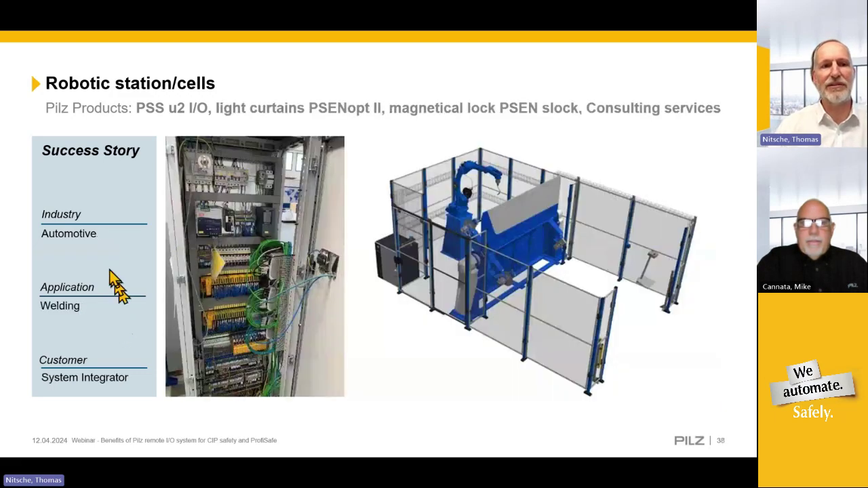